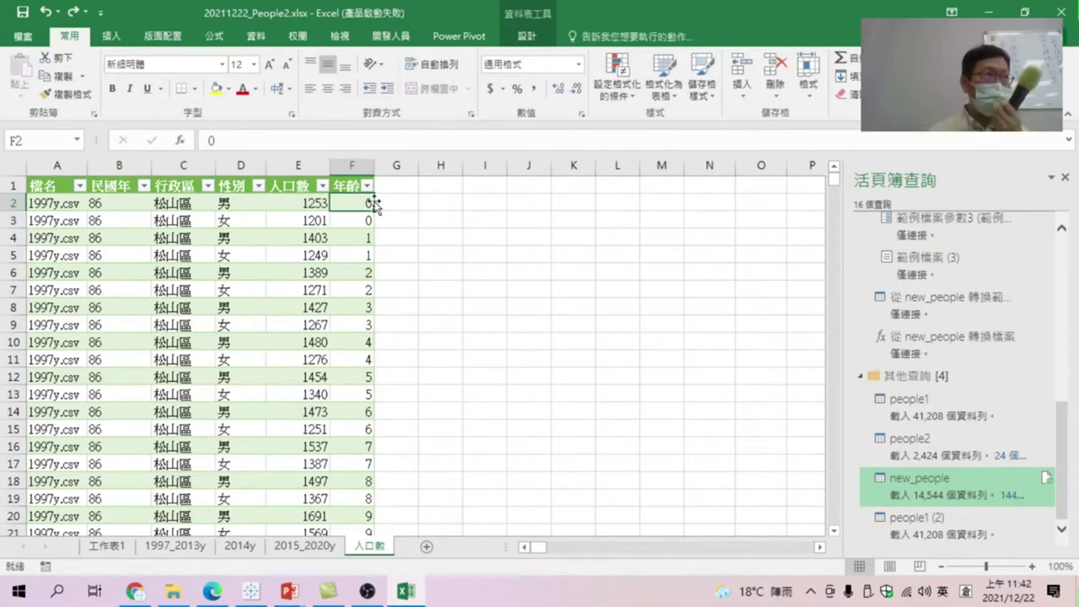
Locate the blank 年齡 cells that follow age 99 in each data block.
key("ctrl+Down")
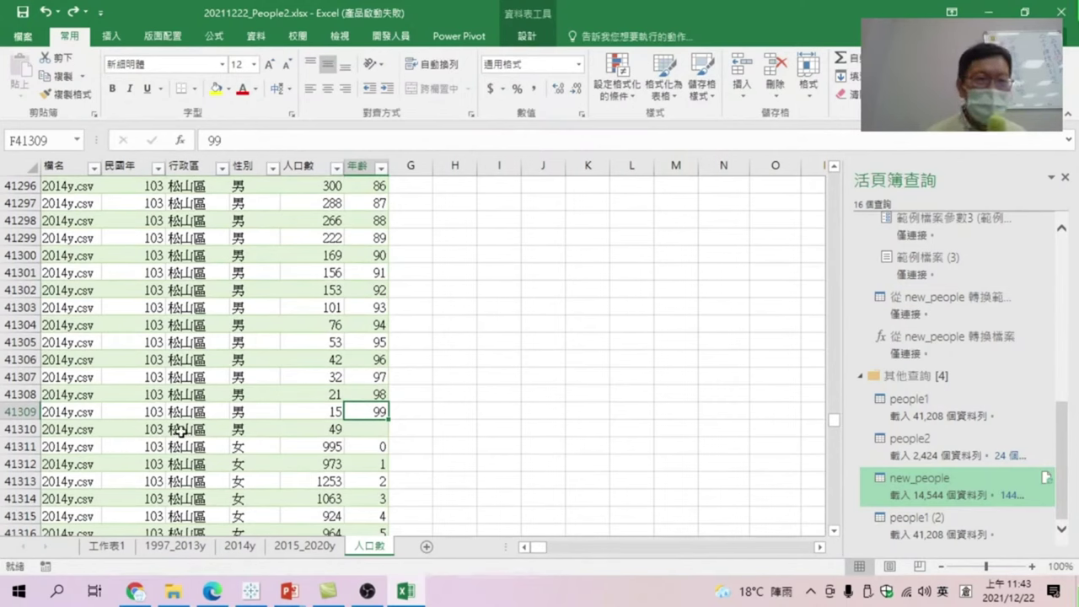
left_click(377, 430)
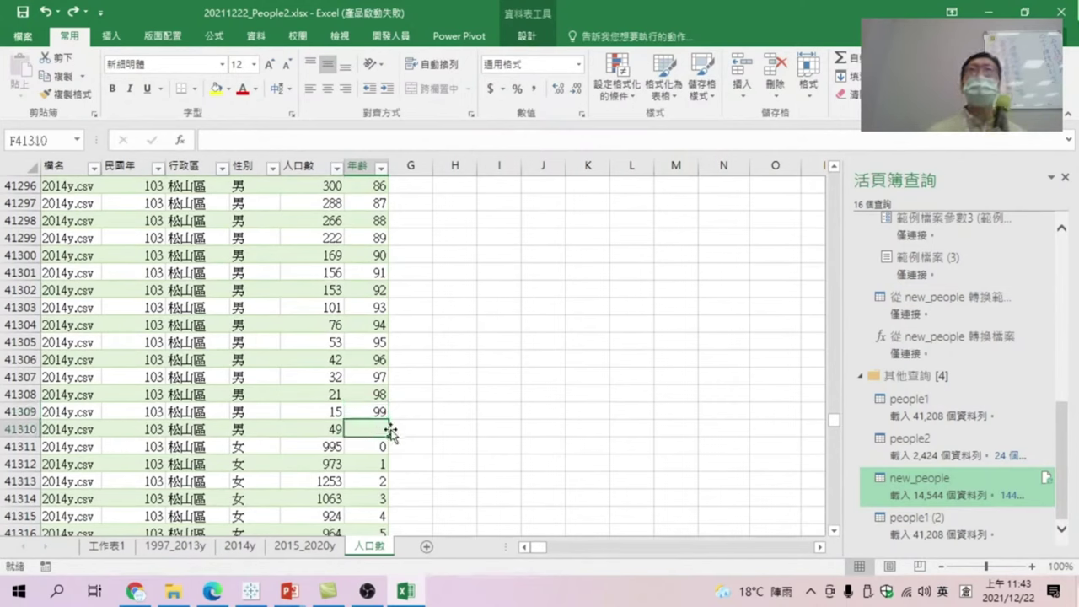
left_click(376, 465)
key("End")
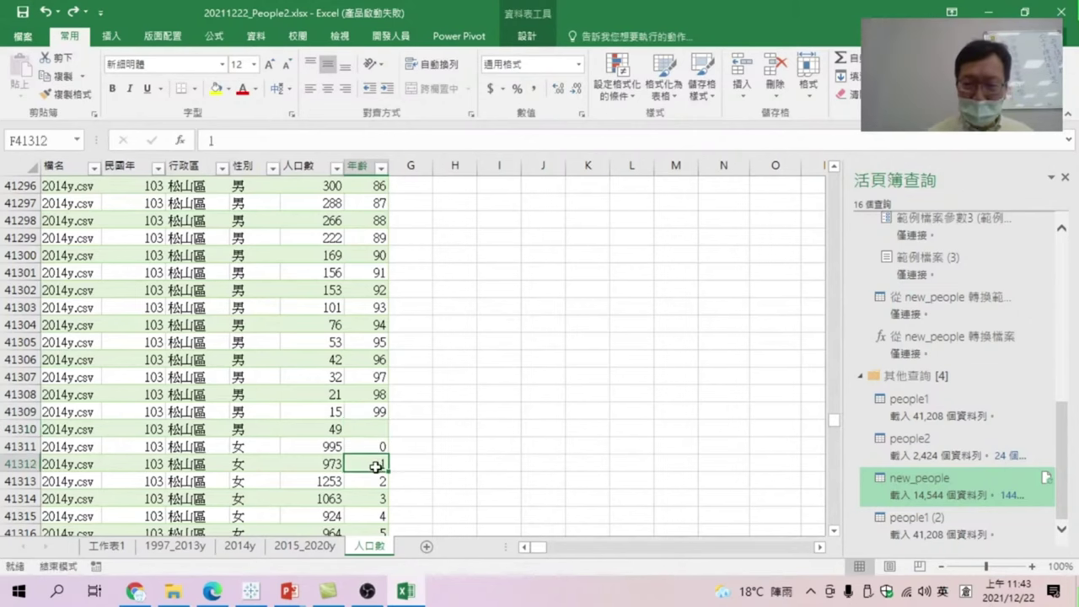
key("Down")
scroll(157, 511, "down", 1)
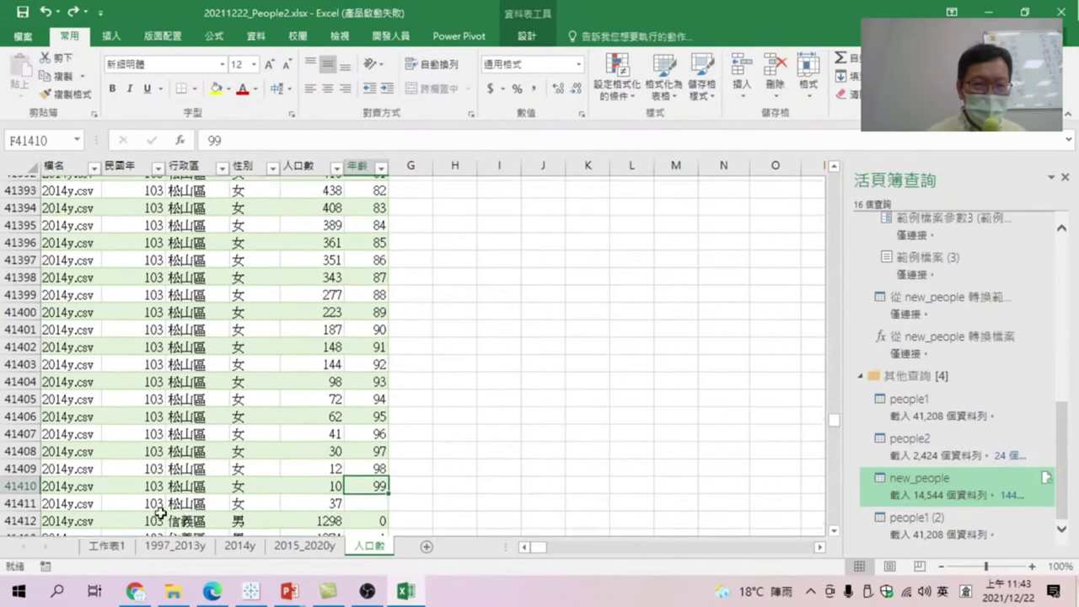
key("Down")
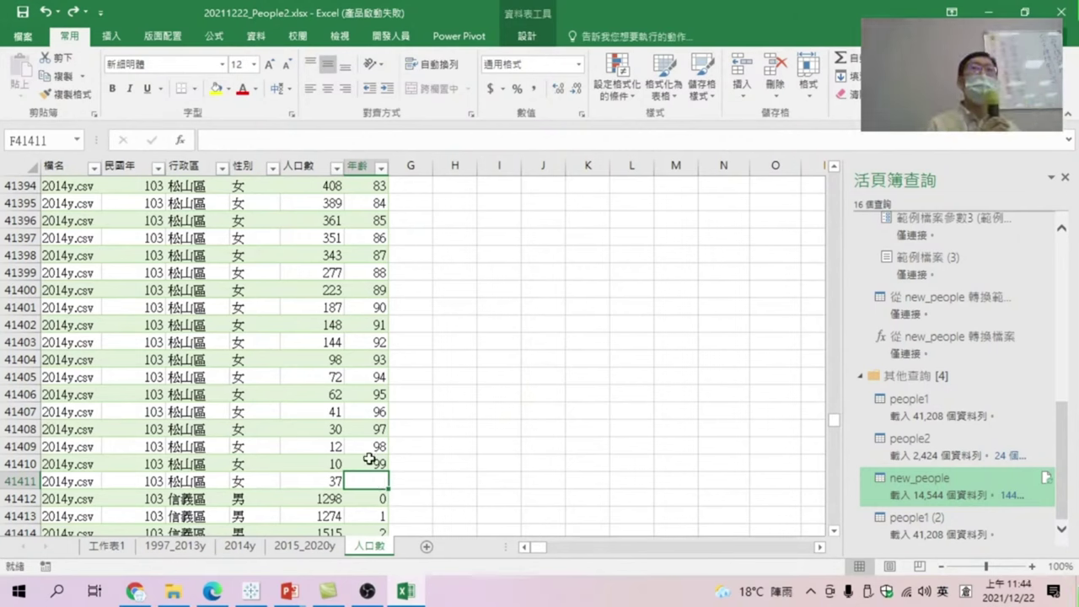
Replace every blank cell in the 年齡 column with 100, confirming 168 replacements.
left_click(357, 168)
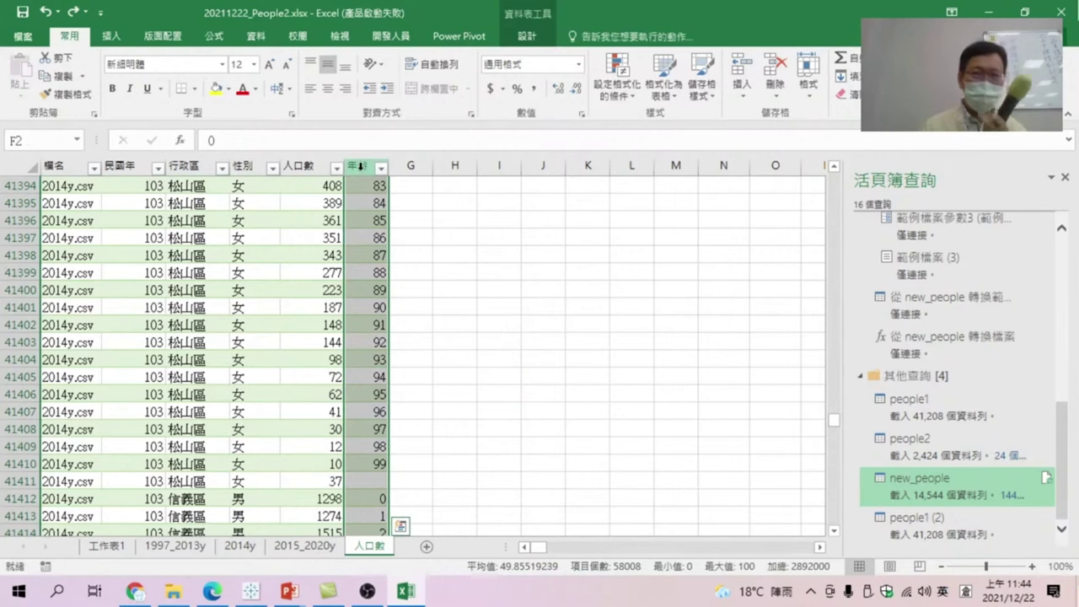
right_click(942, 104)
left_click(977, 132)
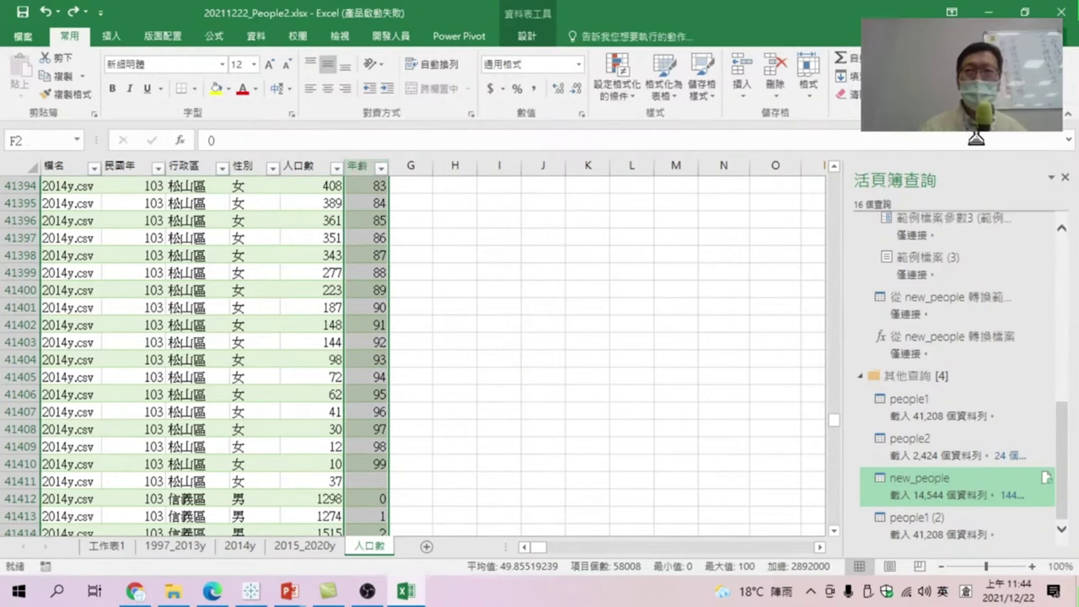
key("ctrl+h")
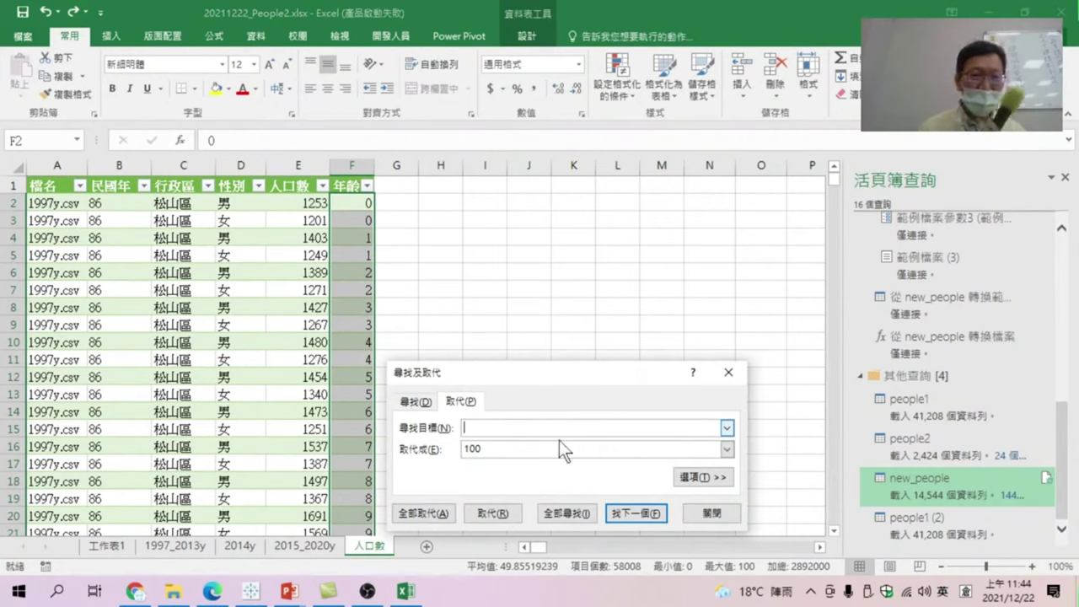
left_click(472, 448)
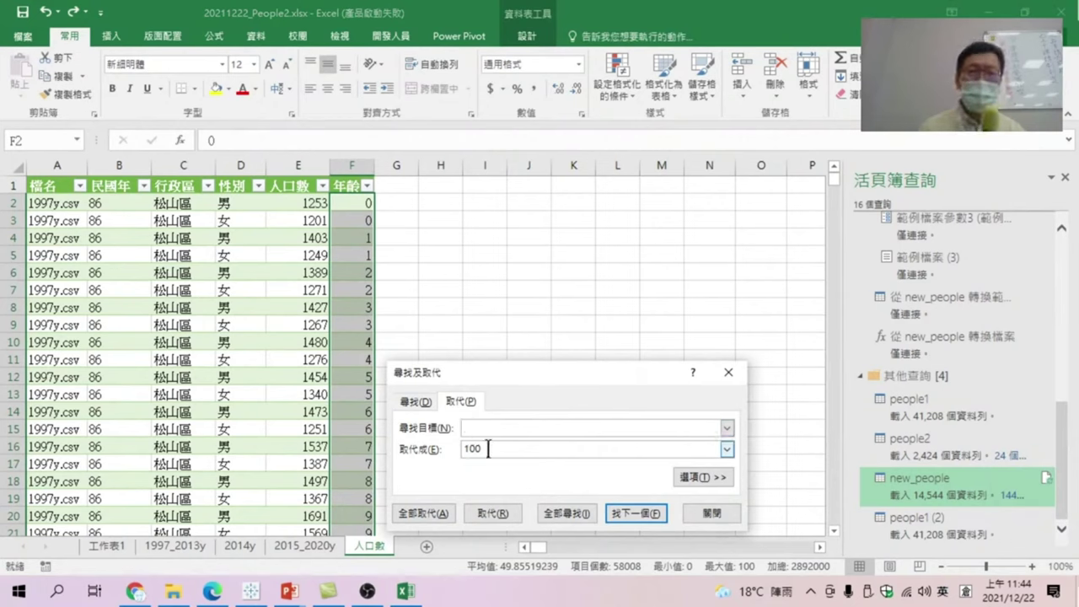
left_click(424, 514)
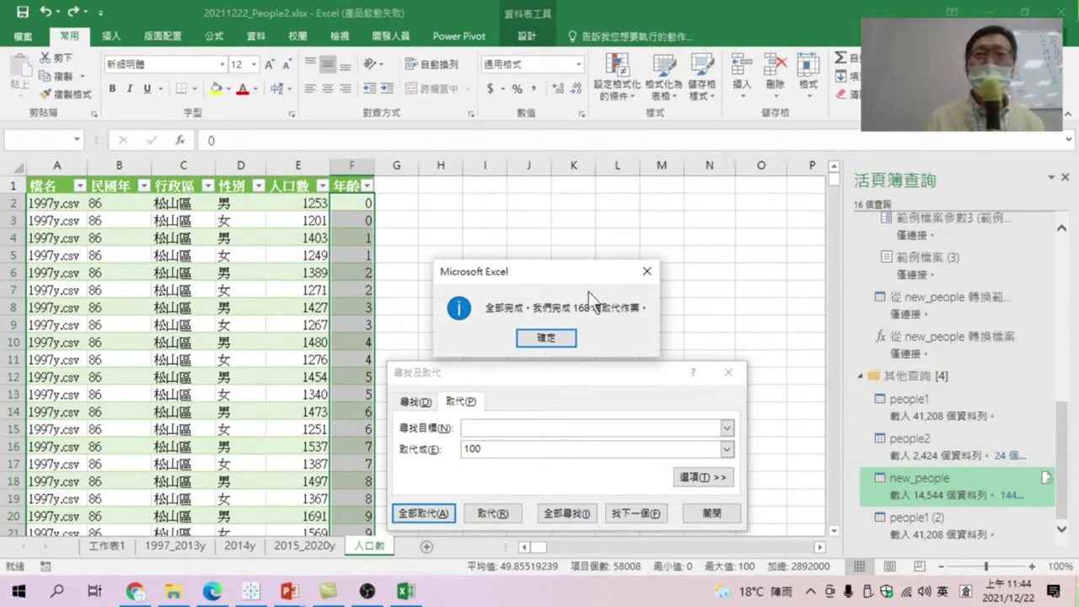
left_click(546, 338)
left_click(710, 512)
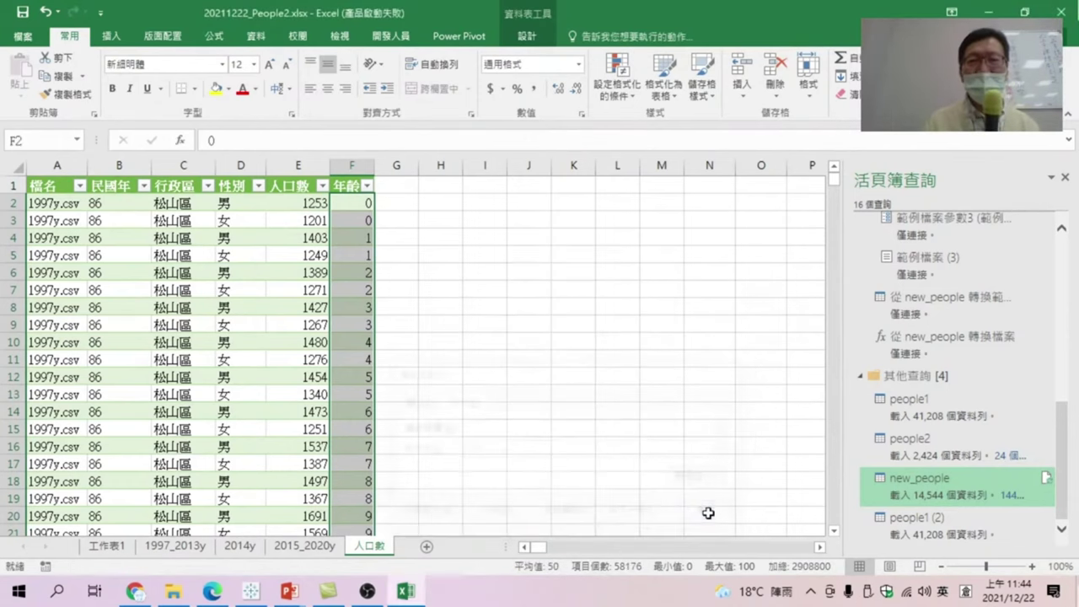
Verify the last 年齡 cell shows 100, save the workbook, and review cell F58117.
left_click(354, 241)
key("ctrl+Down")
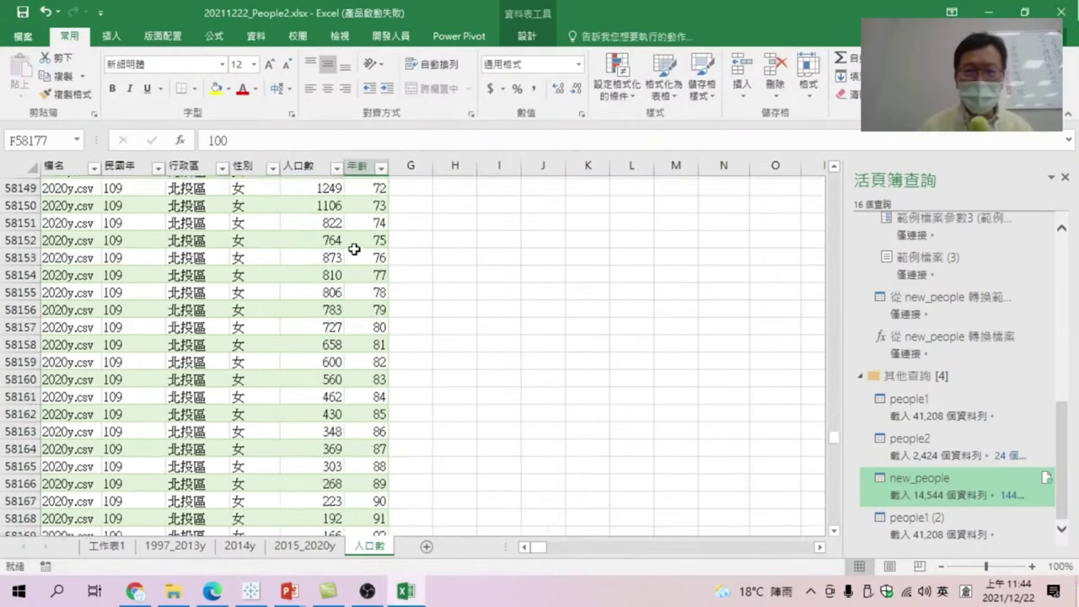
scroll(401, 317, "down", 3)
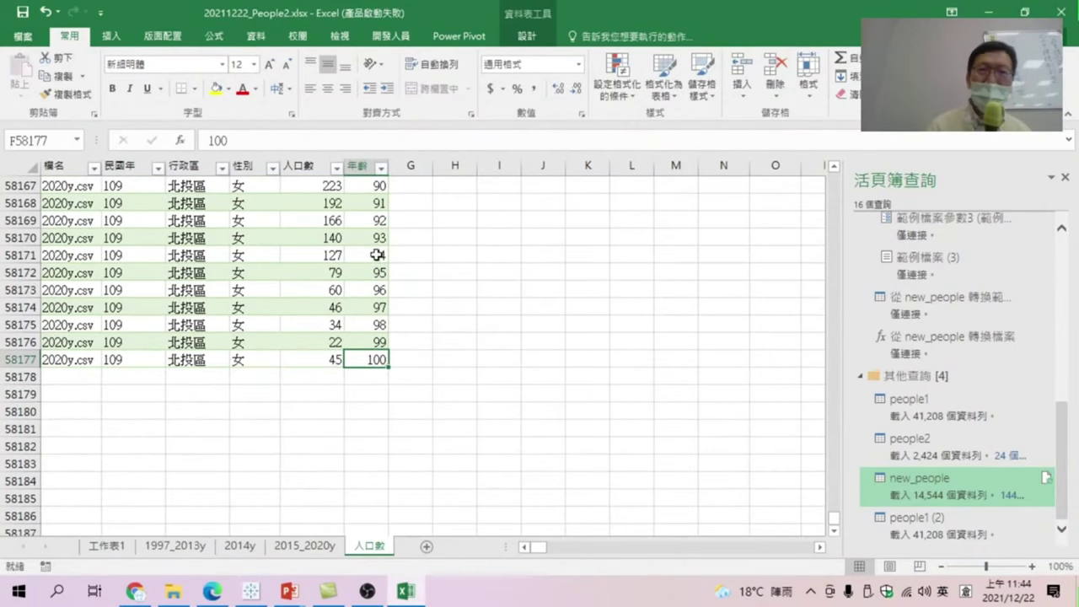
scroll(369, 260, "up", 5)
left_click(368, 254)
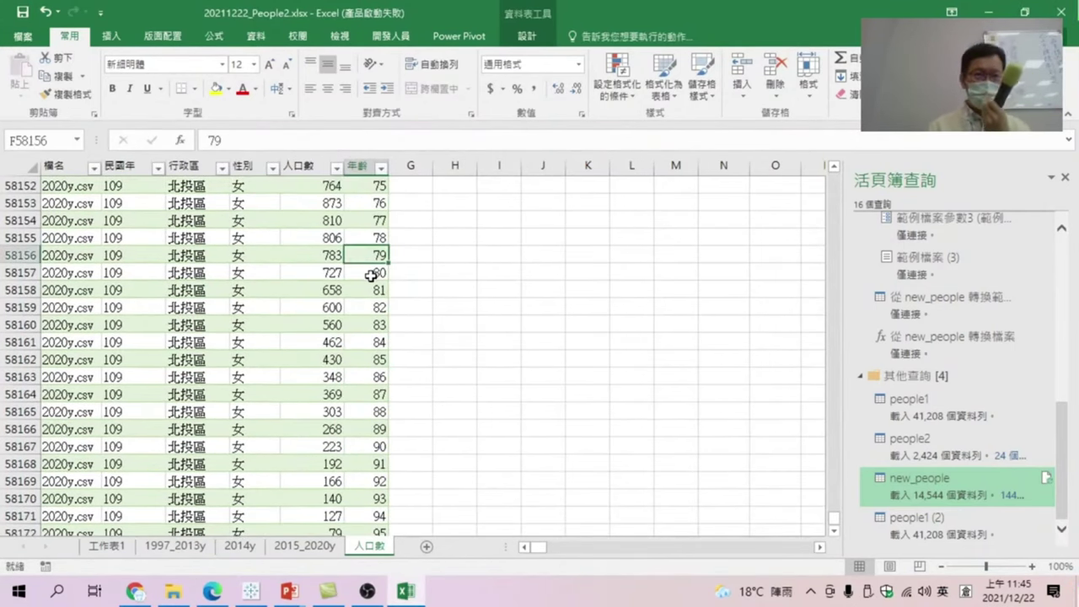
left_click(21, 12)
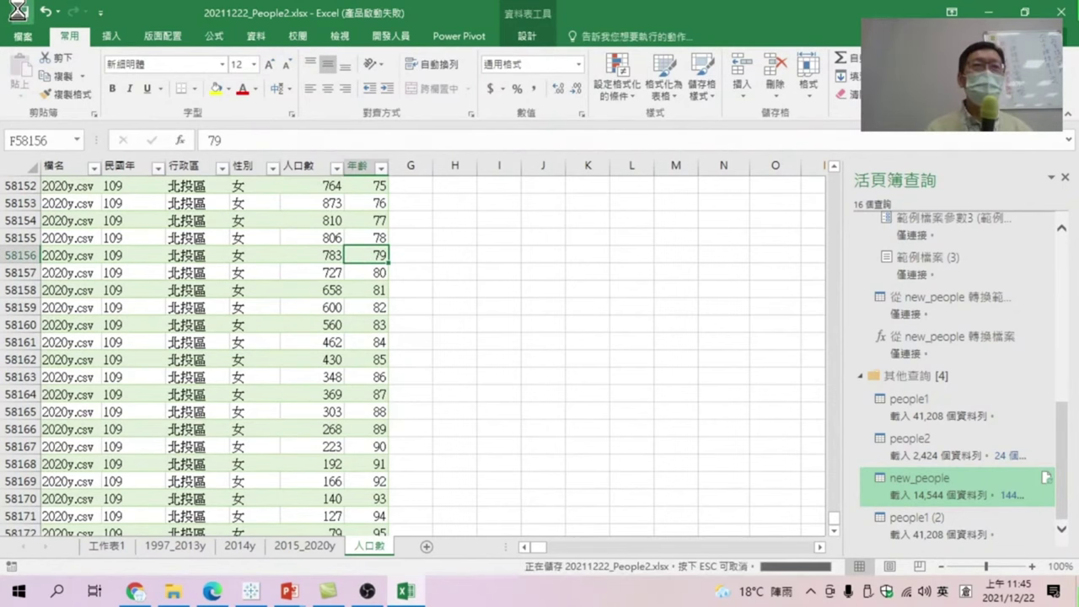
scroll(145, 278, "up", 8)
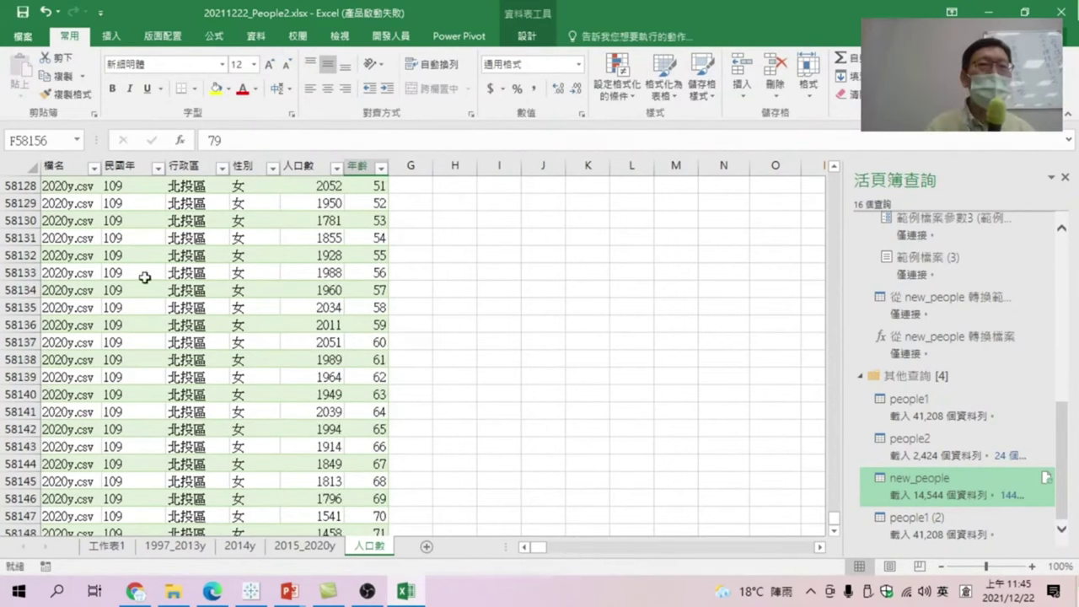
scroll(254, 271, "up", 6)
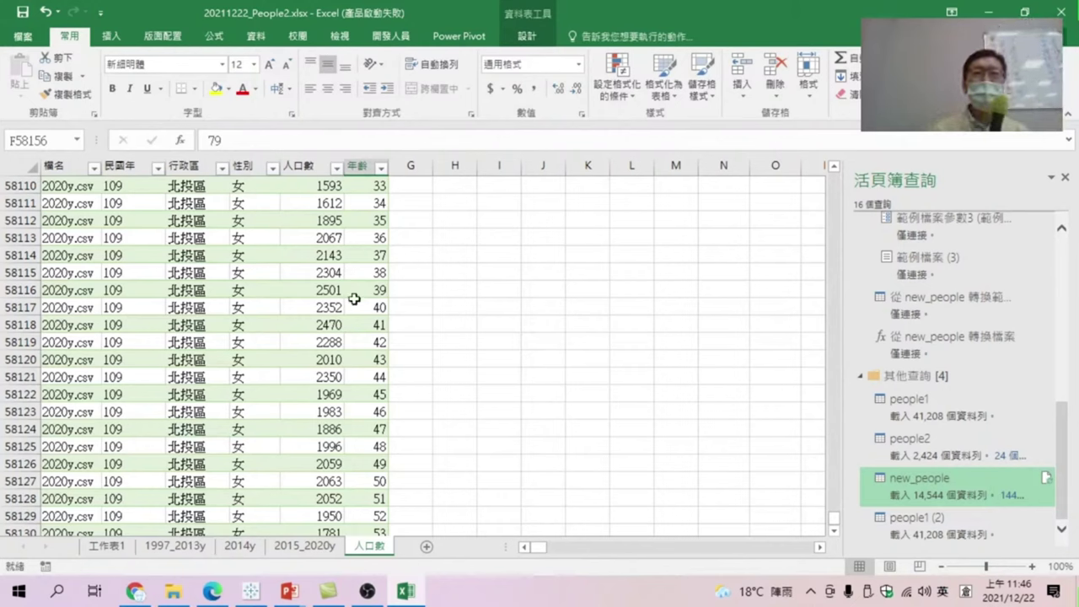
left_click(355, 307)
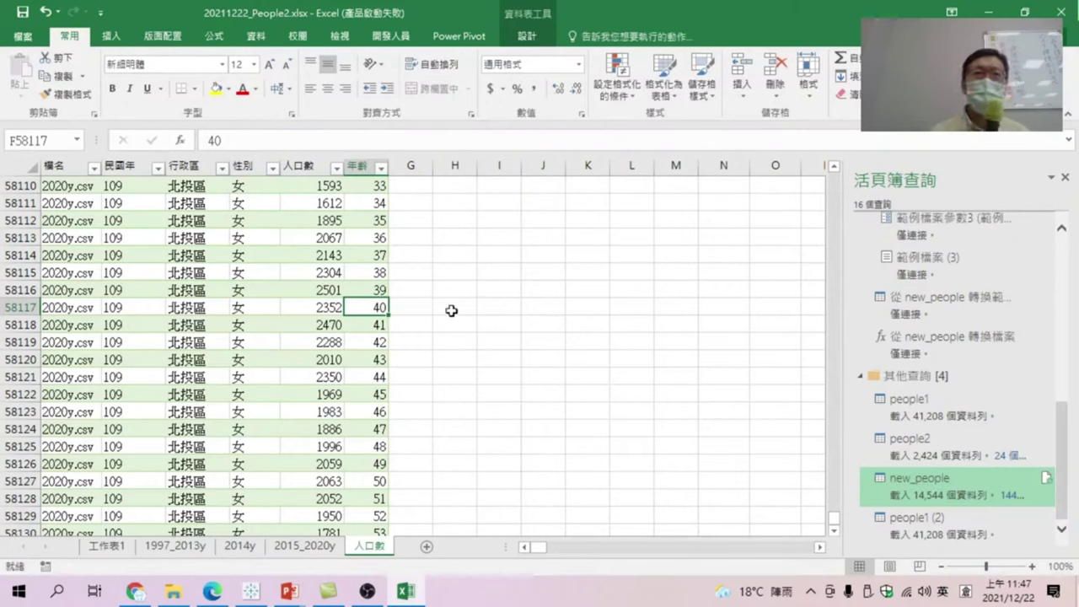
Create a pivot table from people16 on a new worksheet.
left_click(110, 36)
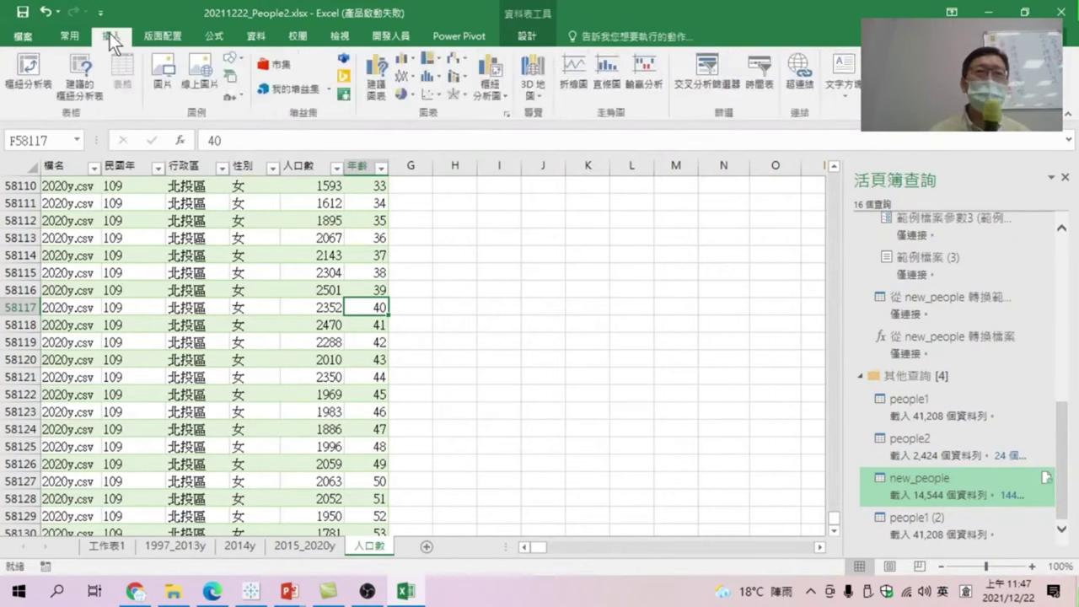
left_click(28, 74)
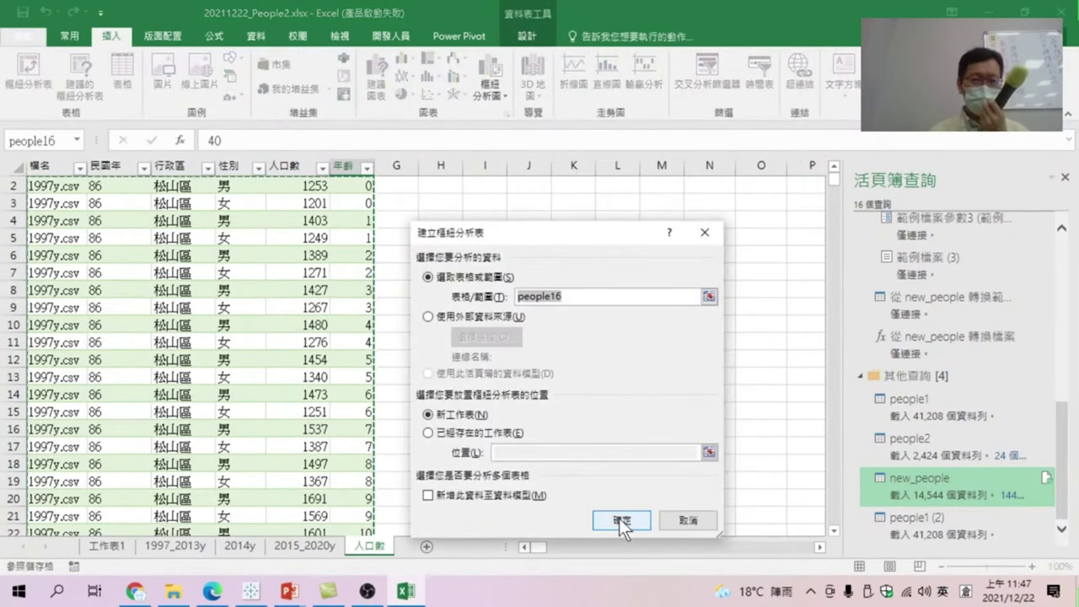
left_click(616, 518)
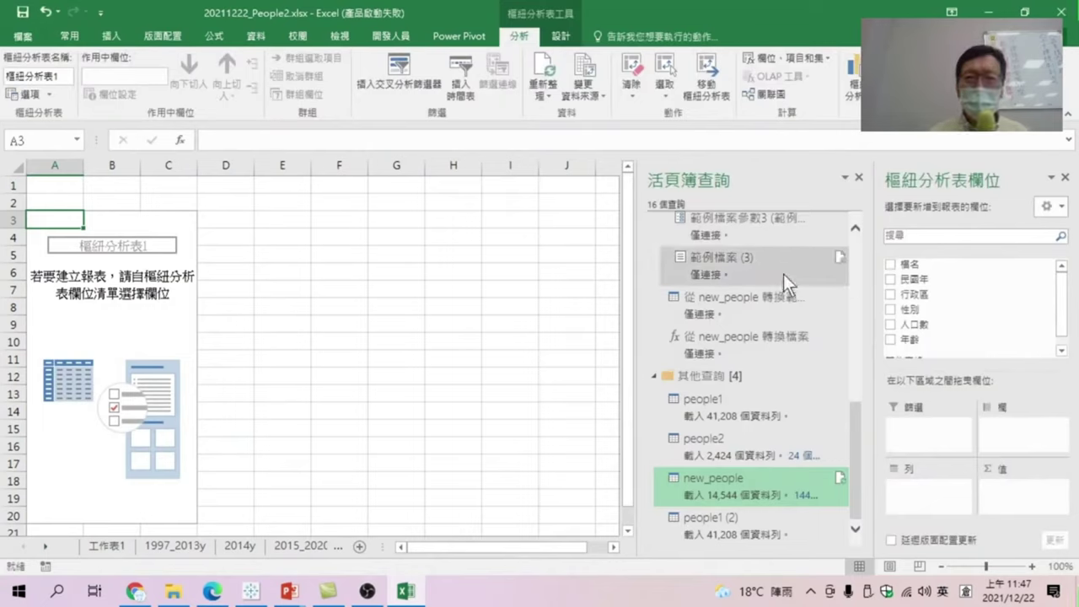
left_click(859, 178)
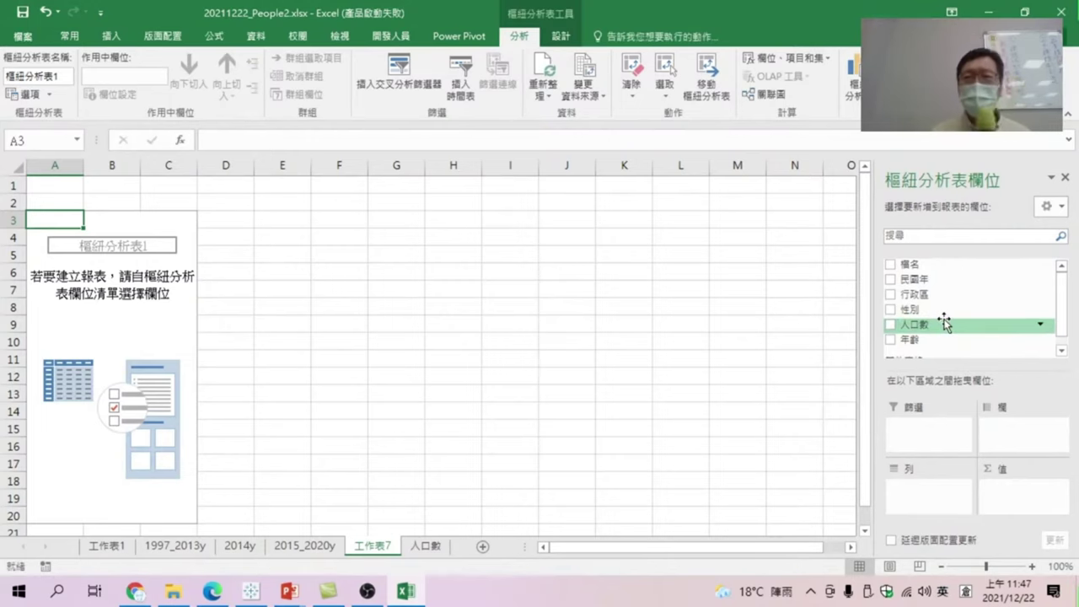
Put 年齡 in rows, sum of 人口數 in values, and 性別 in columns.
mouse_move(918, 339)
left_mouse_down()
mouse_move(915, 498)
mouse_move(925, 493)
left_mouse_up()
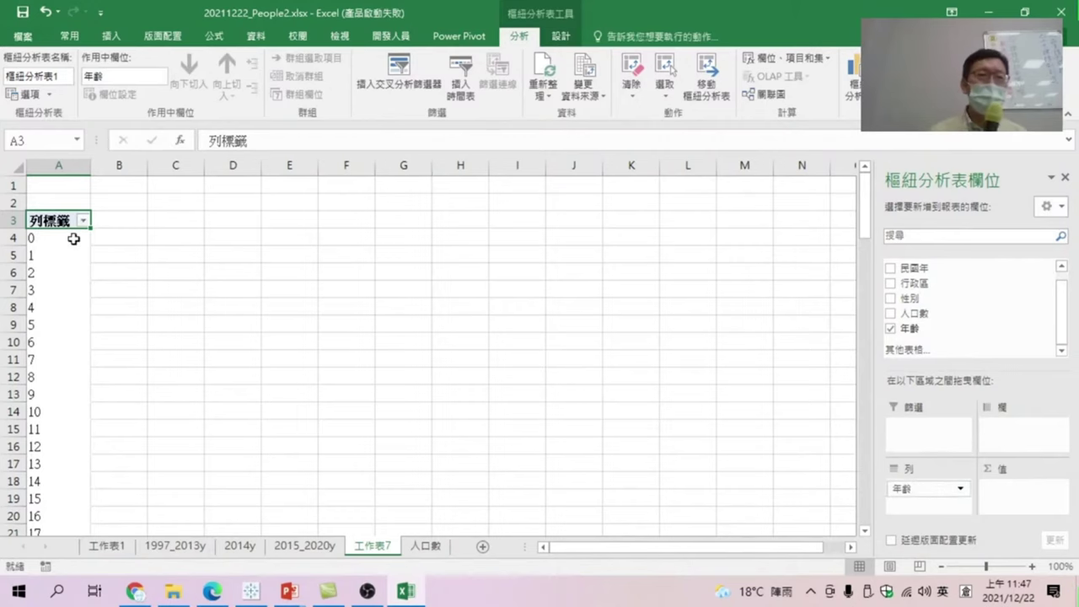
scroll(65, 402, "down", 4)
scroll(65, 448, "down", 9)
scroll(67, 478, "down", 17)
scroll(60, 261, "down", 5)
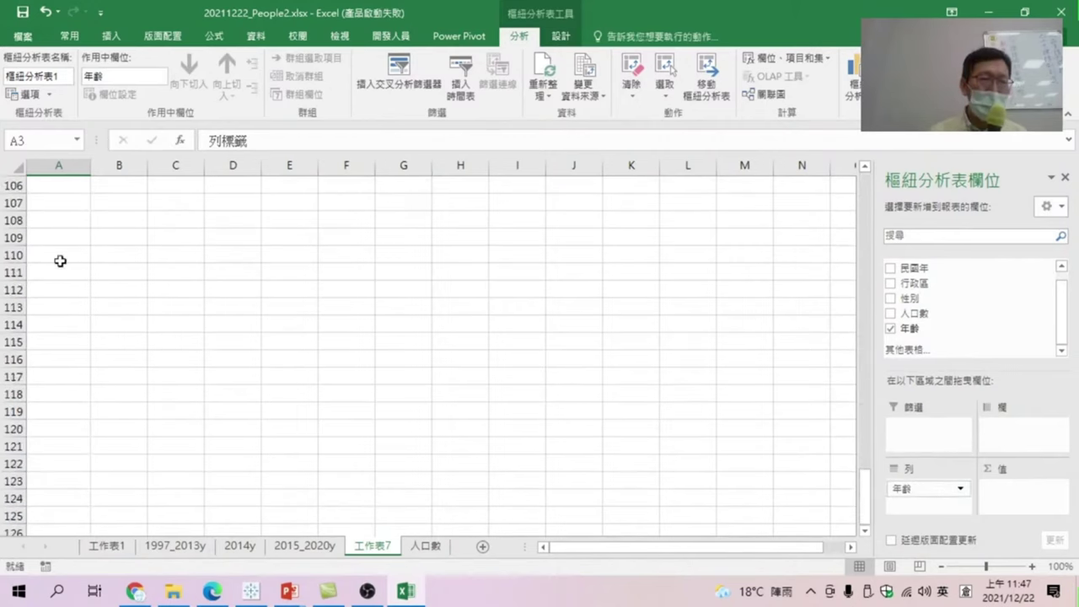
scroll(60, 261, "up", 7)
left_click_drag(914, 313, 1009, 499)
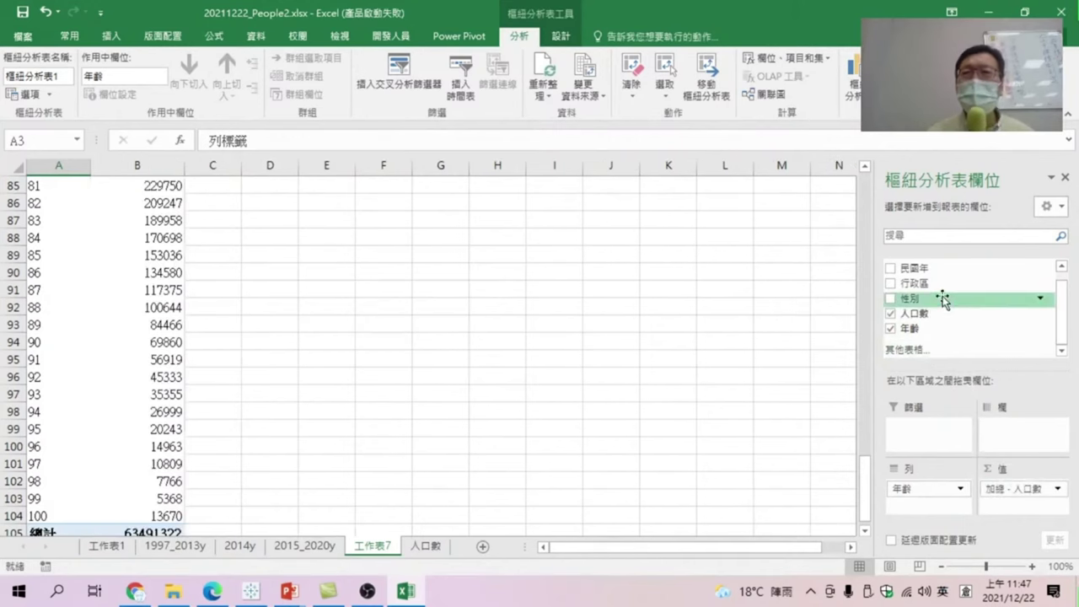
left_click_drag(926, 302, 1016, 430)
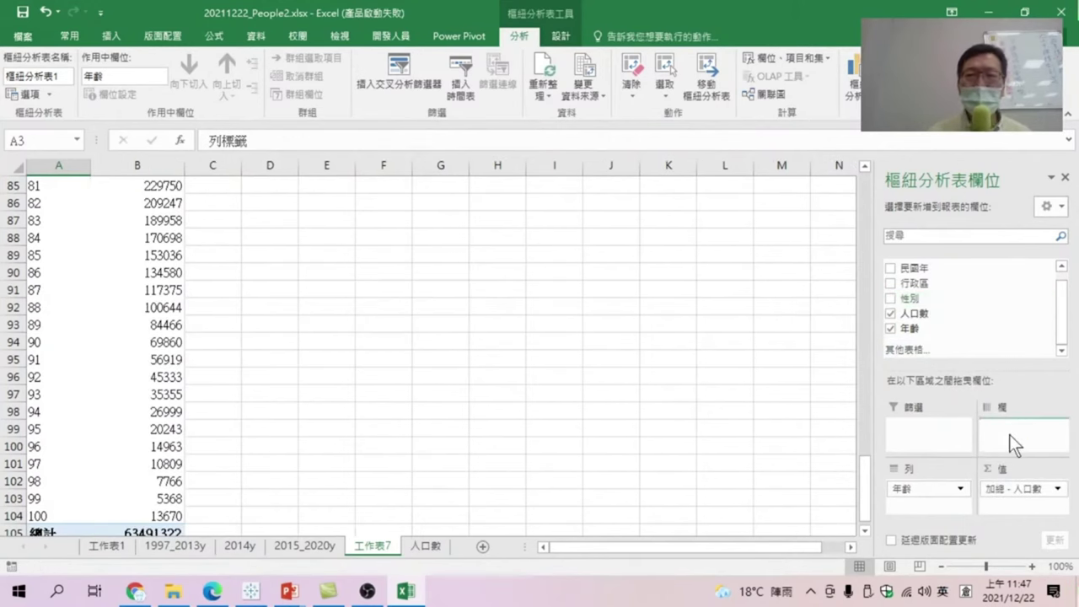
scroll(338, 230, "up", 9)
scroll(356, 188, "up", 19)
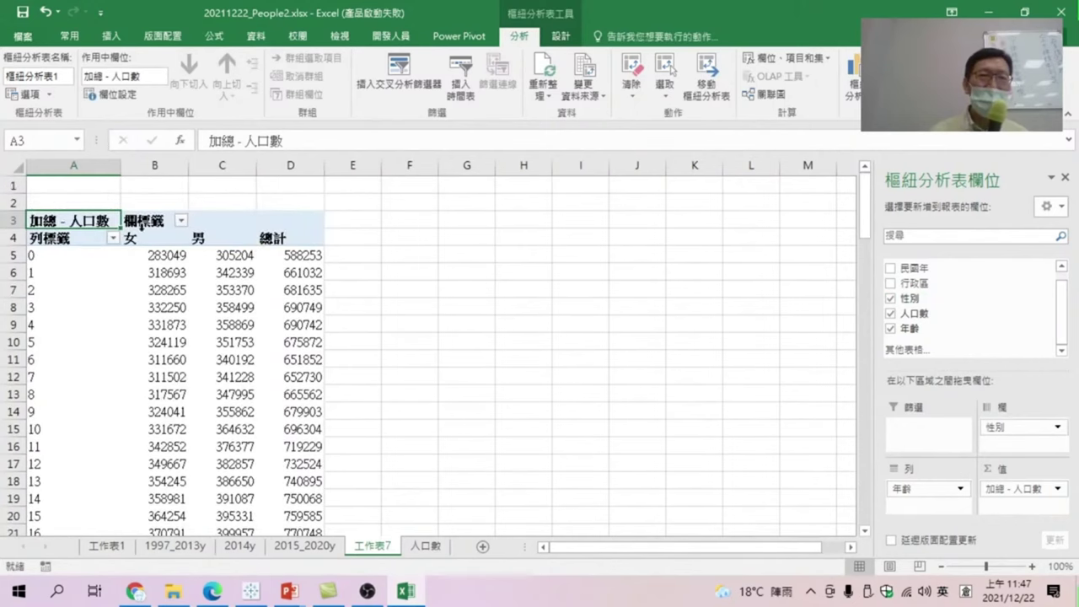
mouse_move(264, 274)
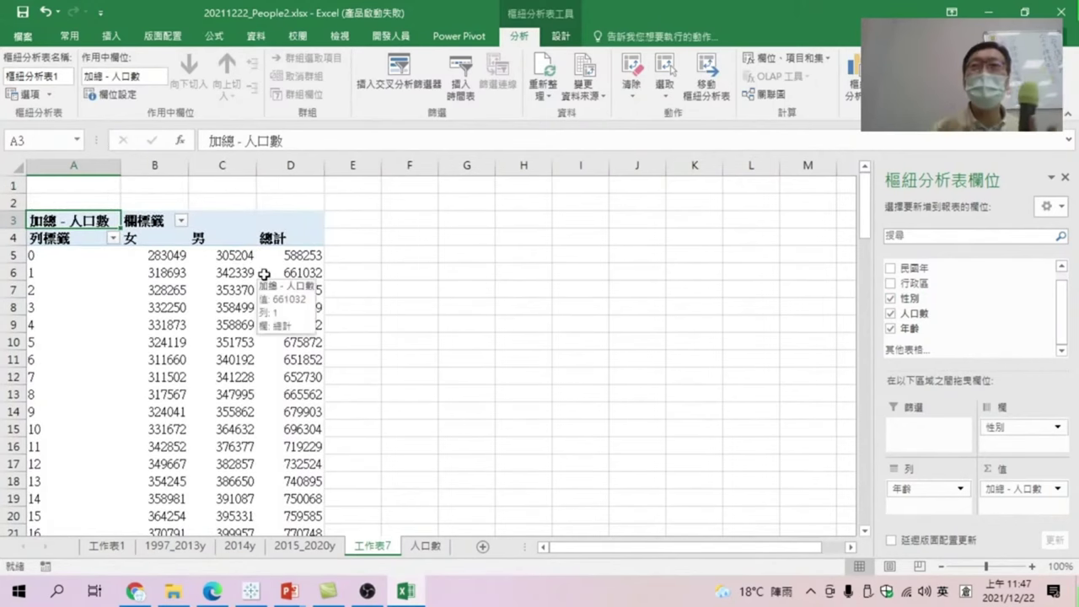
Insert a clustered column pivot chart, move and enlarge it, and add 民國年 as a report filter.
left_click(853, 78)
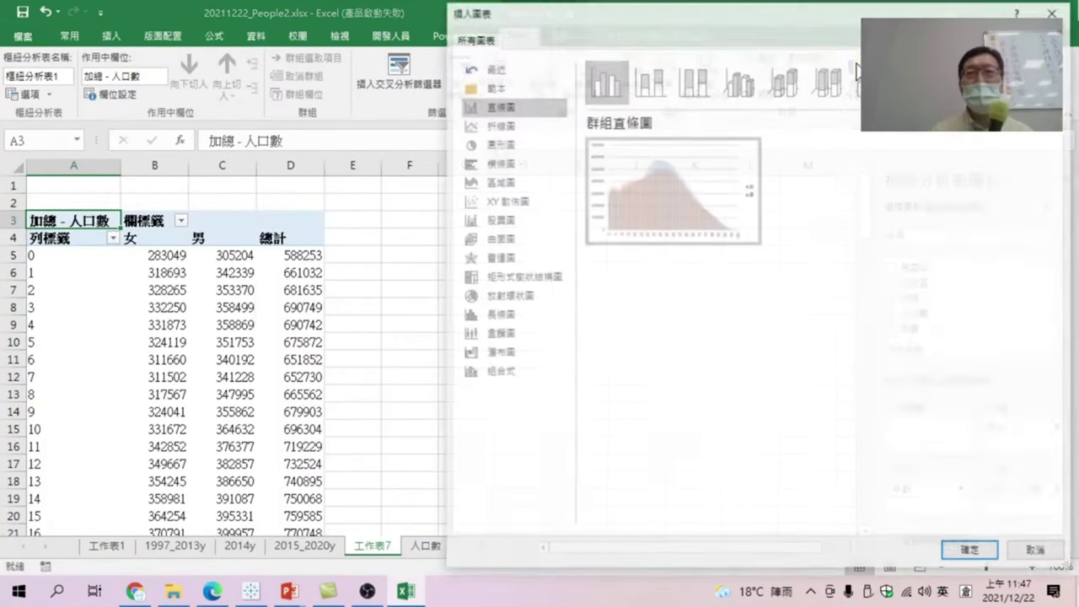
left_click(971, 553)
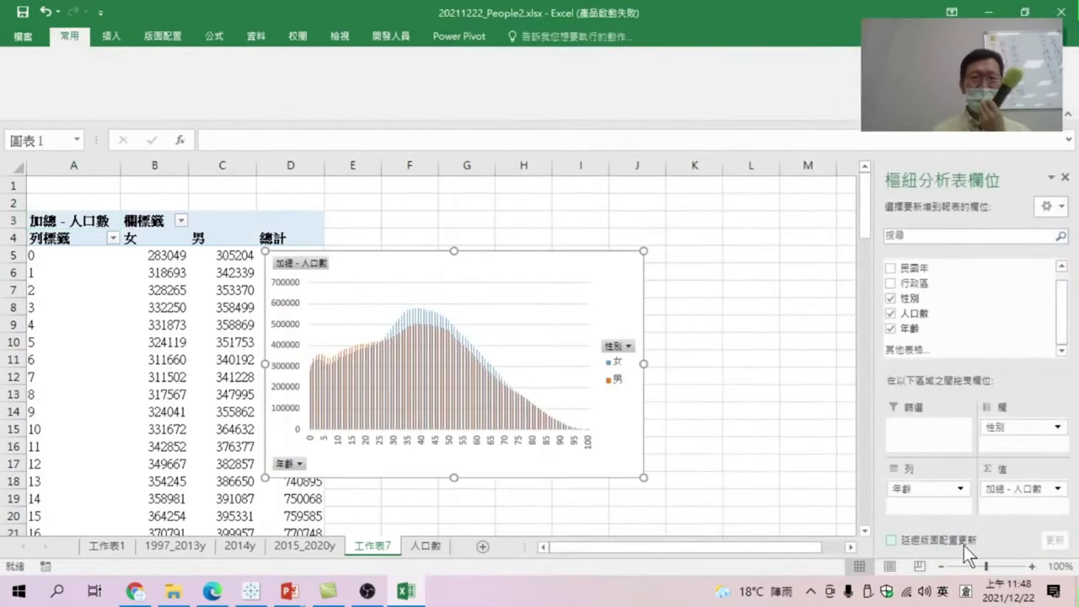
mouse_move(394, 263)
left_mouse_down()
mouse_move(489, 236)
mouse_move(473, 243)
left_mouse_up()
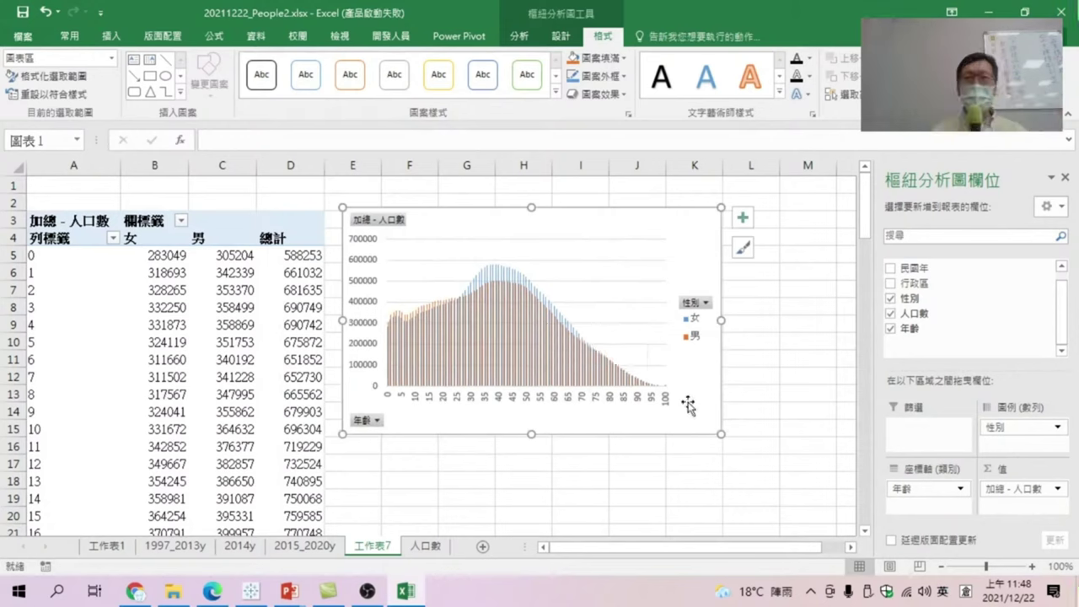
left_click_drag(721, 432, 825, 512)
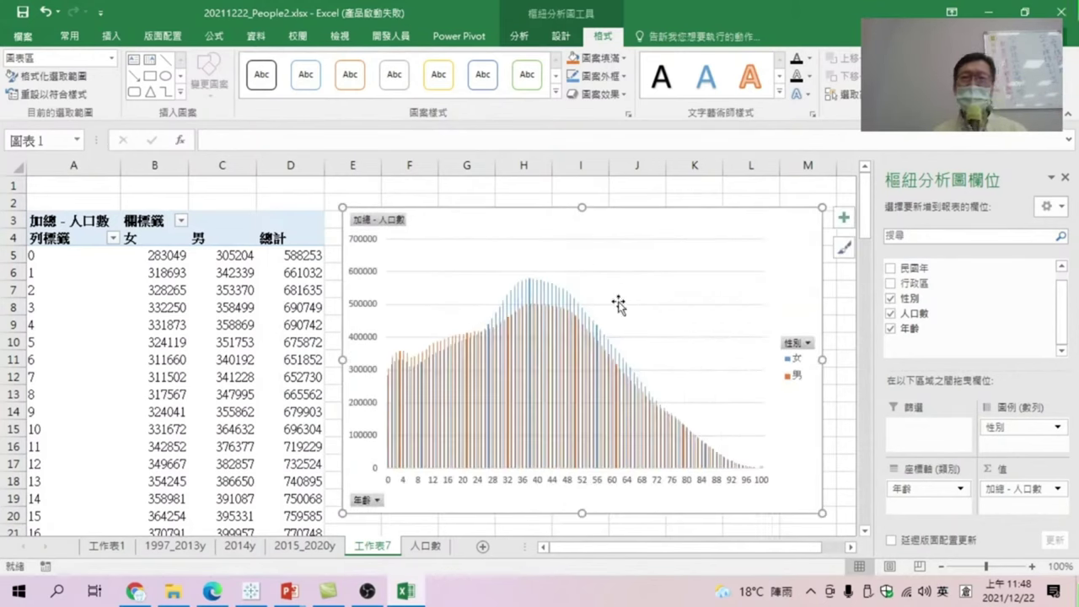
mouse_move(619, 431)
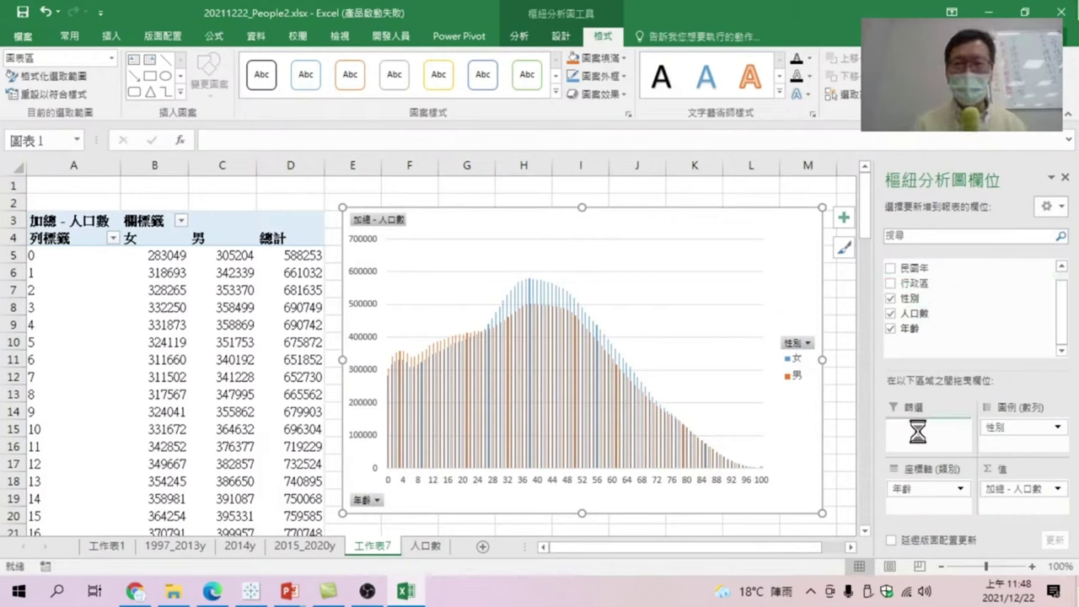
left_click_drag(927, 269, 927, 425)
Set the 民國年 filter to show only year 109 via Select Multiple Items.
left_click(181, 185)
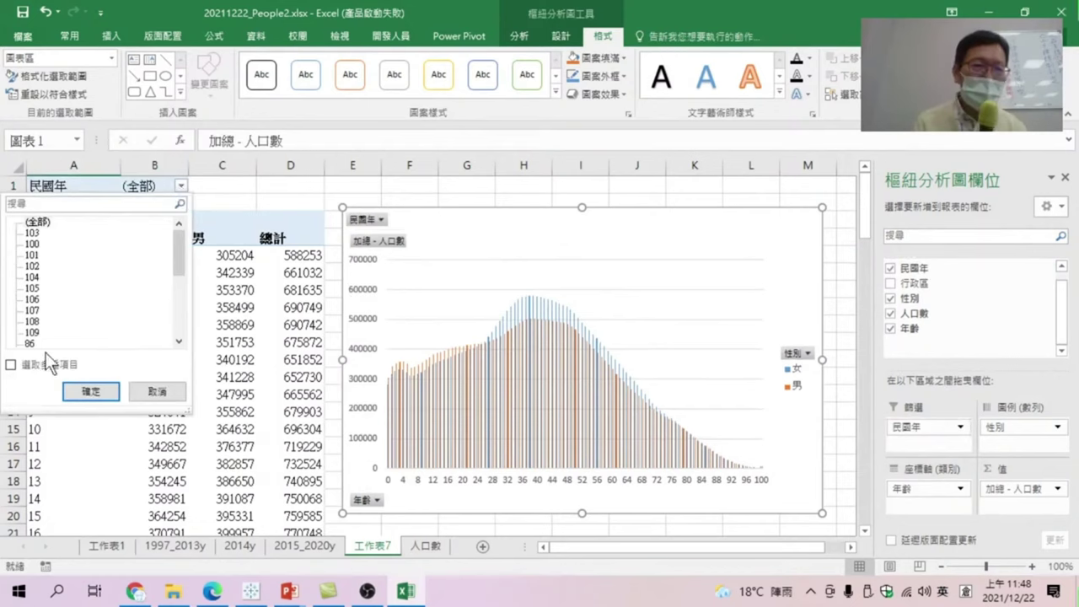
left_click(10, 365)
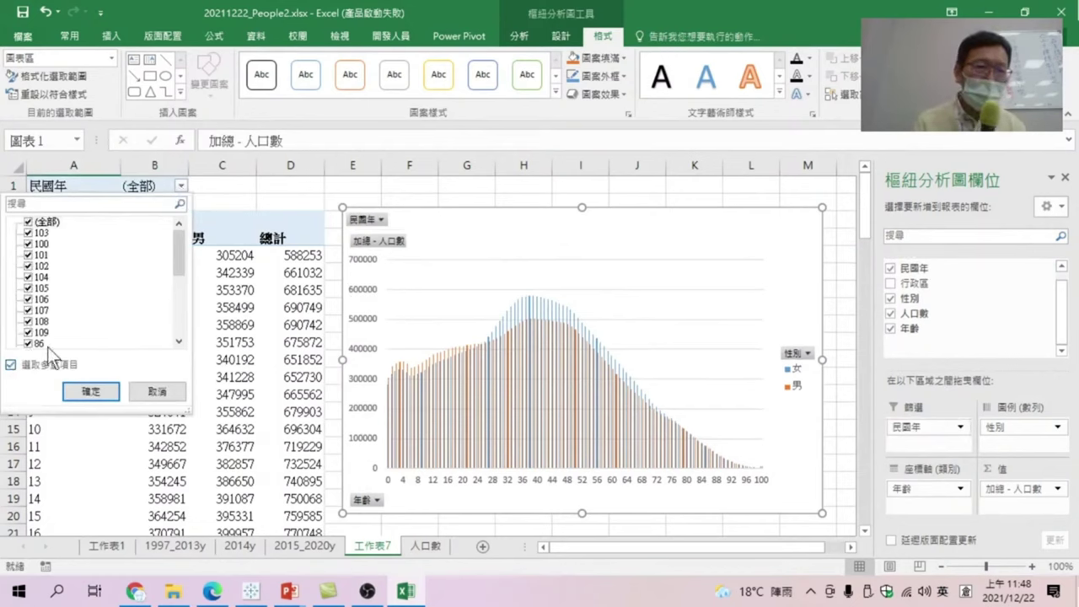
left_click(28, 223)
scroll(68, 338, "down", 5)
scroll(65, 303, "up", 5)
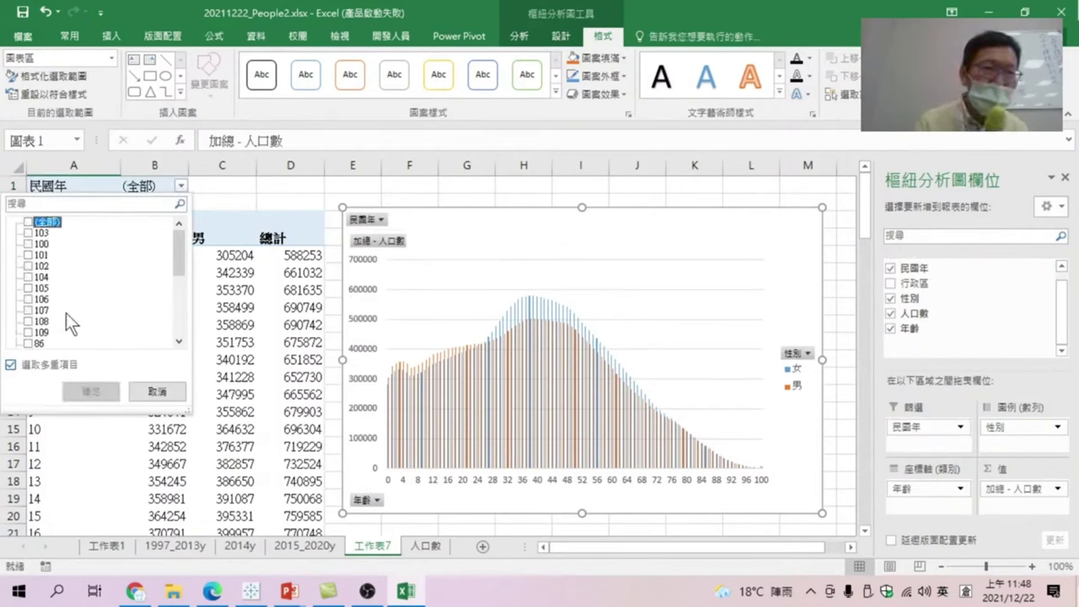
left_click(31, 334)
left_click(90, 392)
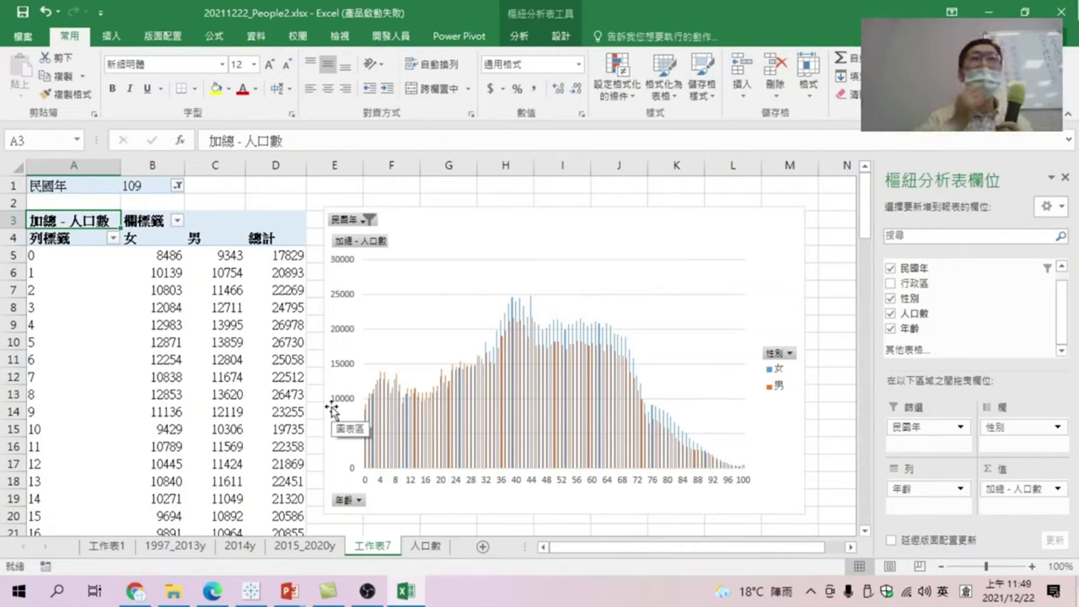
Rename the 工作表7 sheet tab to '2020年people'.
left_click(443, 219)
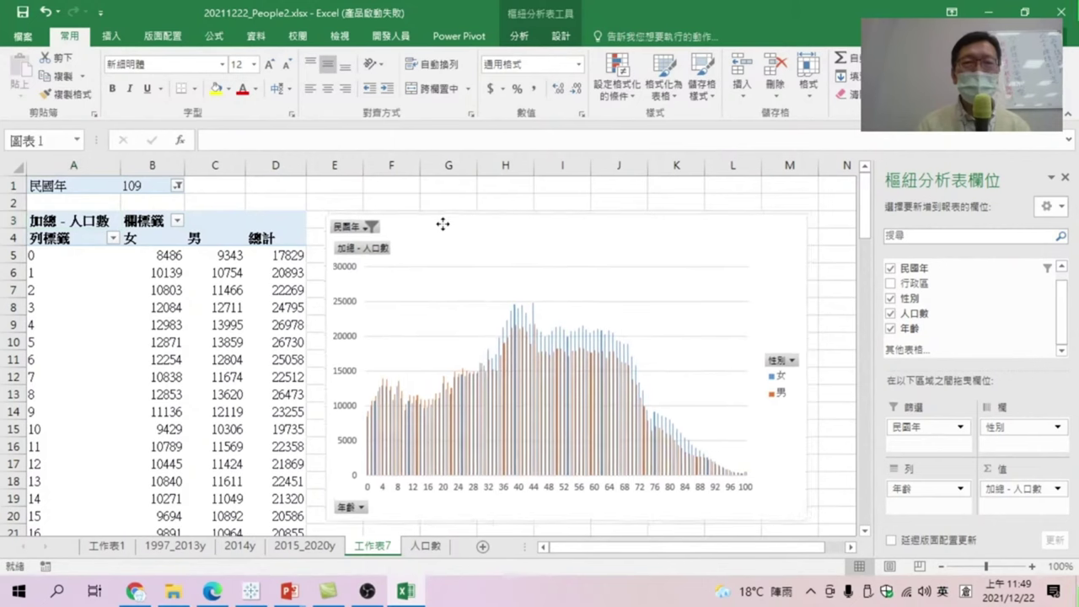
double_click(373, 546)
type("2020o")
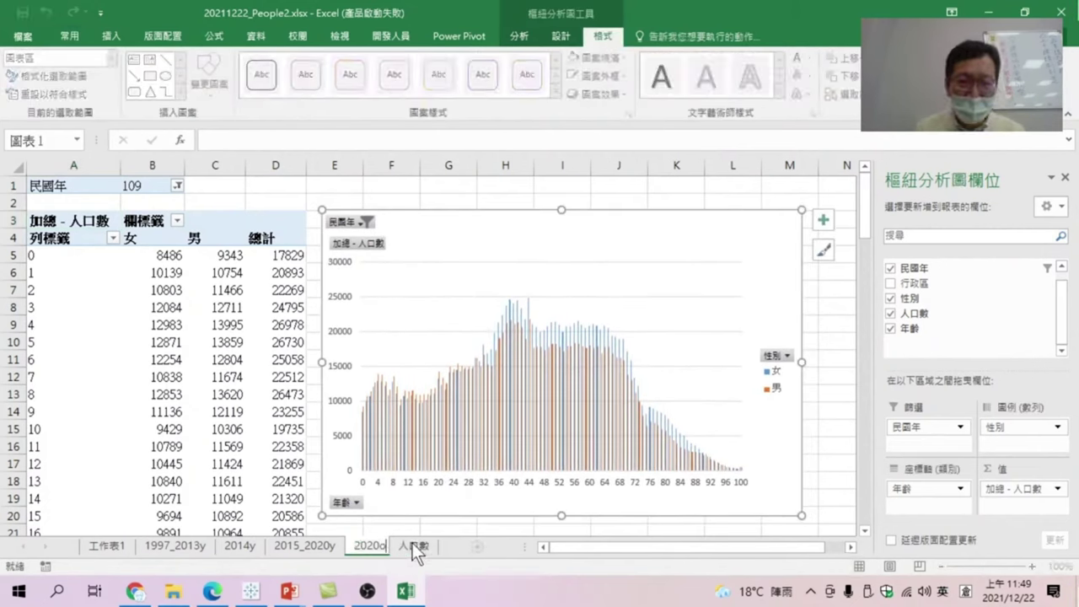
key("BackSpace")
type("年")
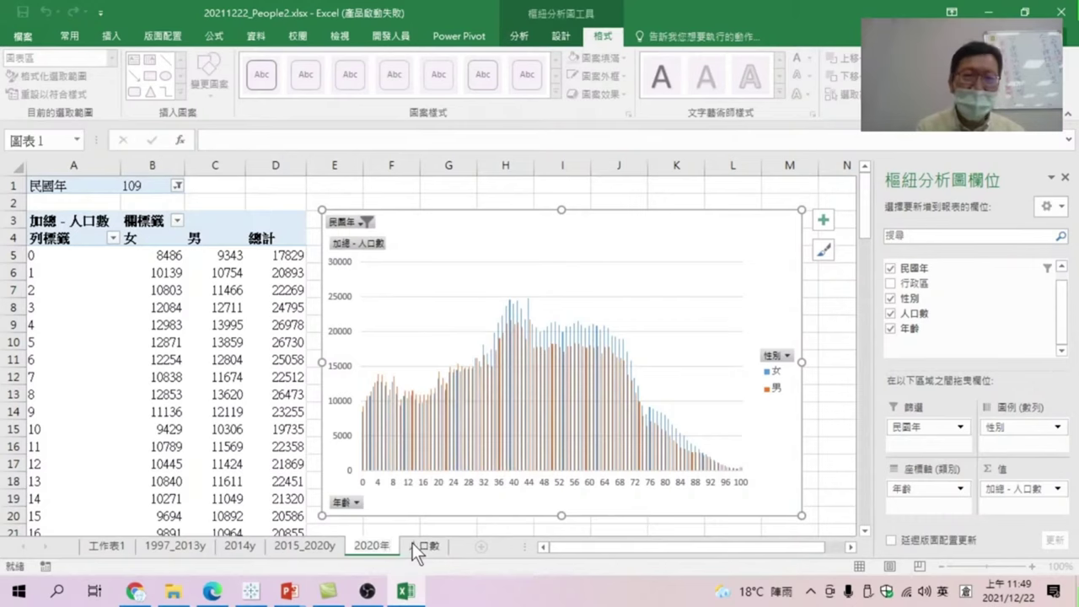
type("peop")
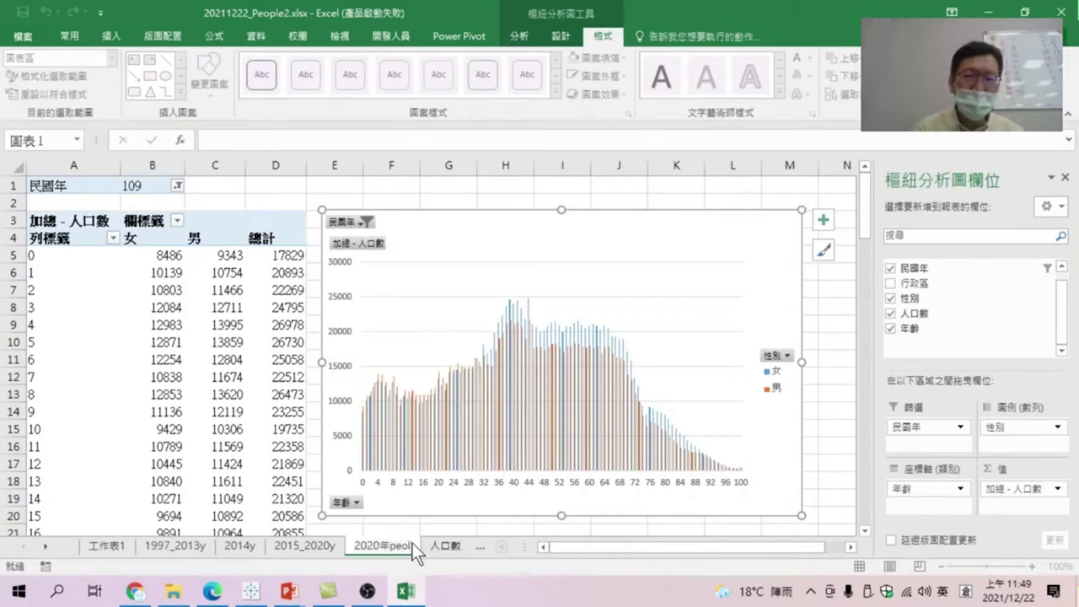
type("le")
left_click(518, 263)
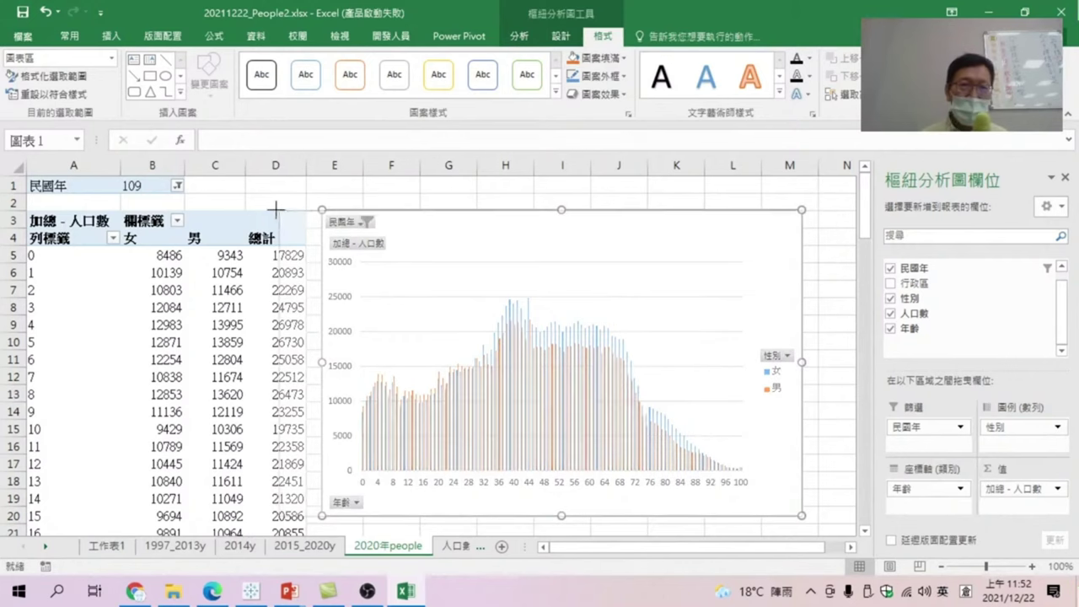
Widen the pivot chart leftward toward column D.
left_click_drag(319, 206, 271, 204)
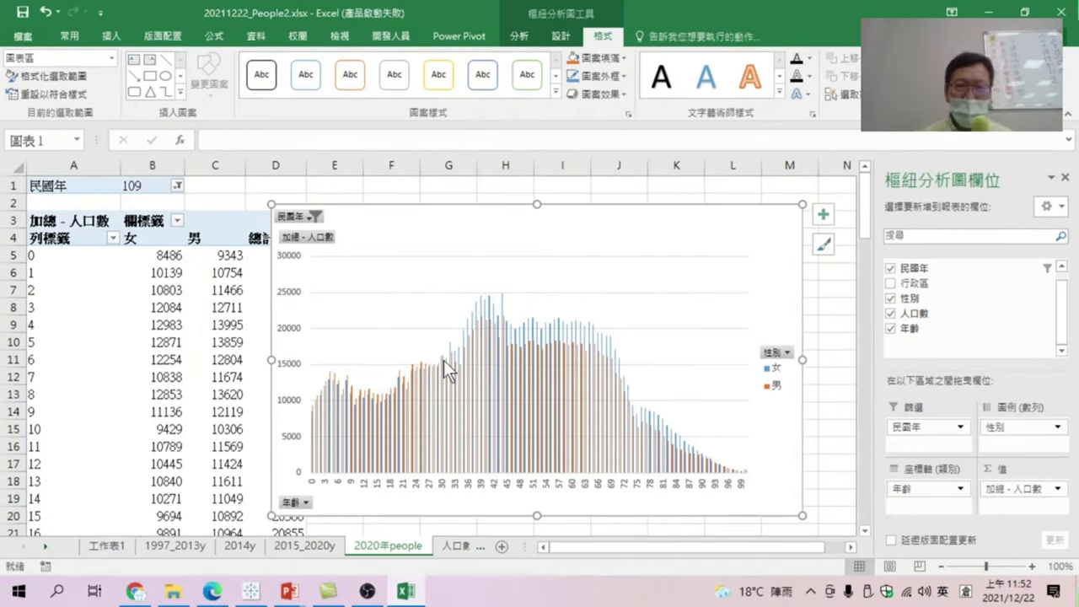
mouse_move(445, 358)
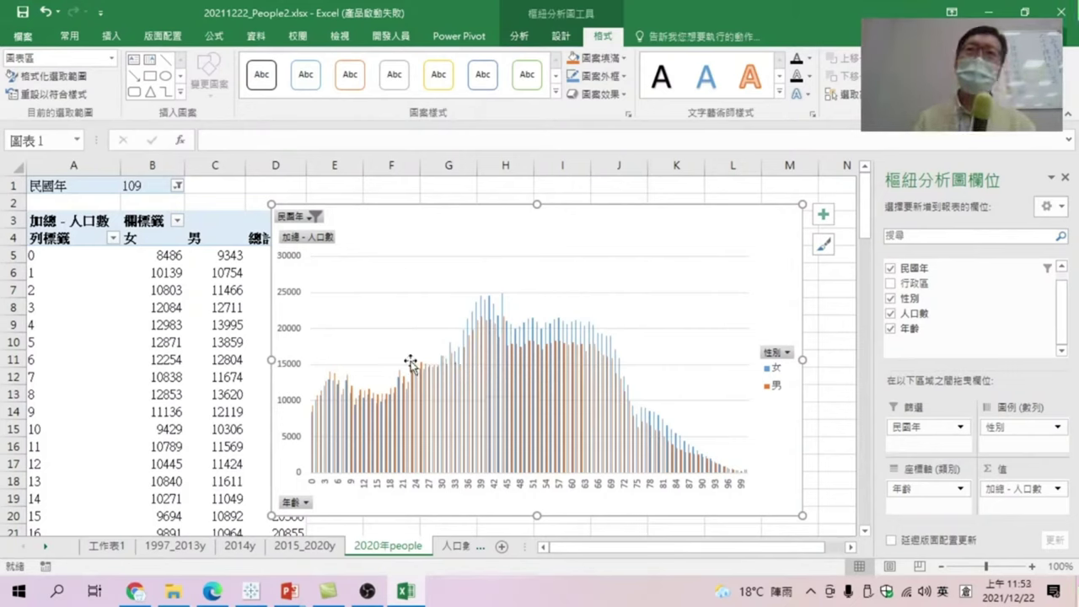
mouse_move(422, 375)
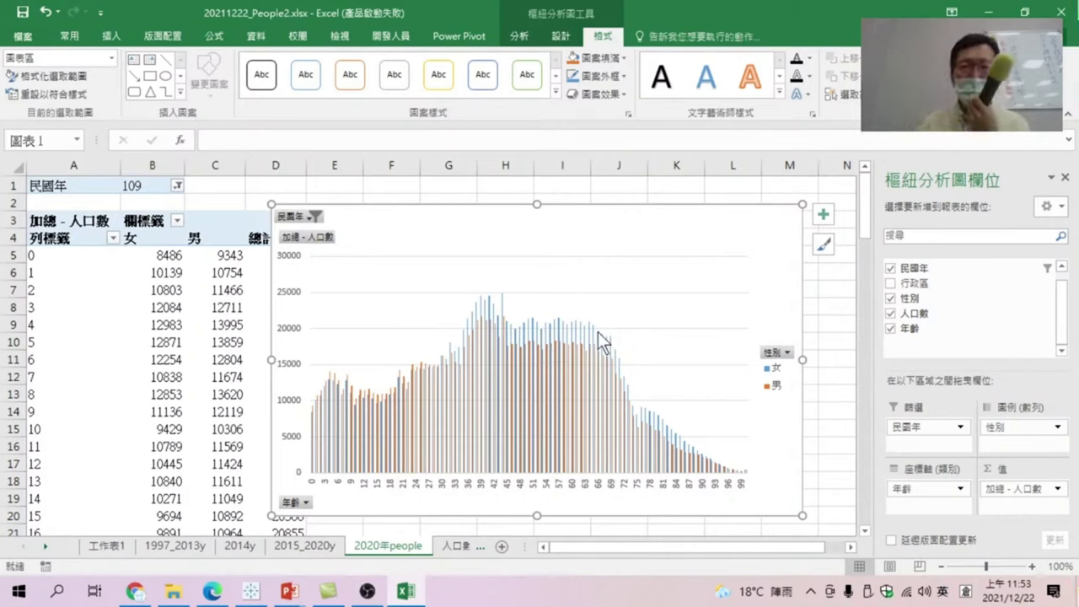
mouse_move(613, 348)
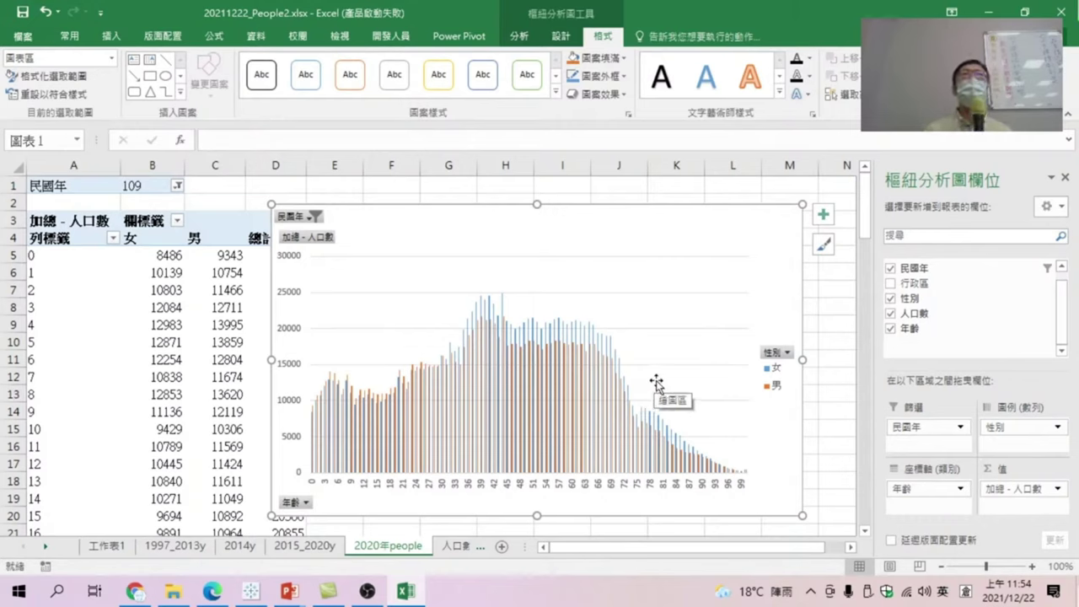
mouse_move(634, 428)
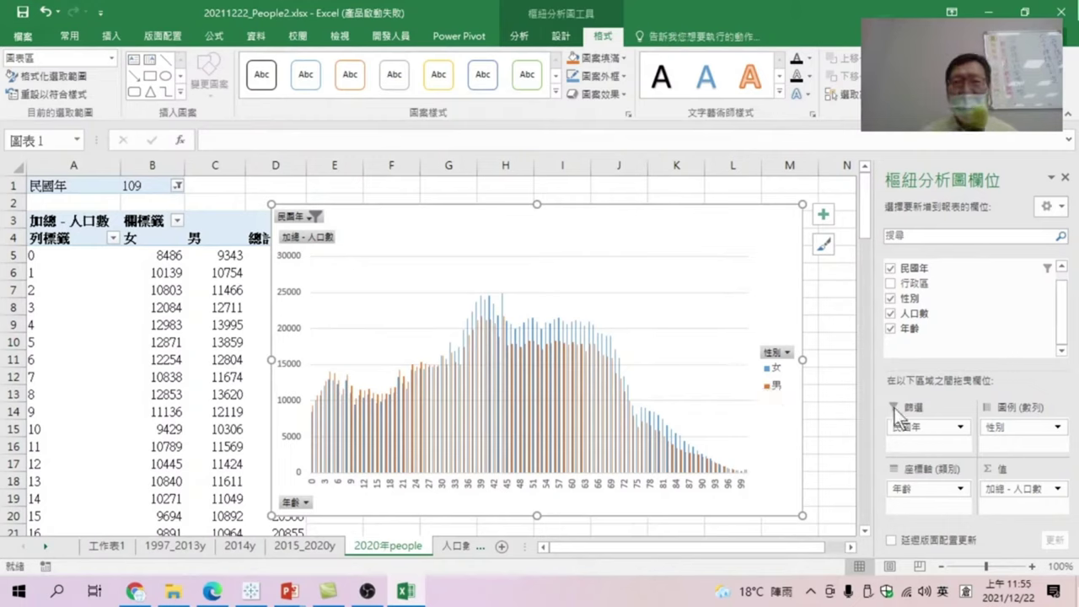
Remove the 民國年 report filter and insert a 民國年 slicer.
left_click_drag(911, 430, 982, 324)
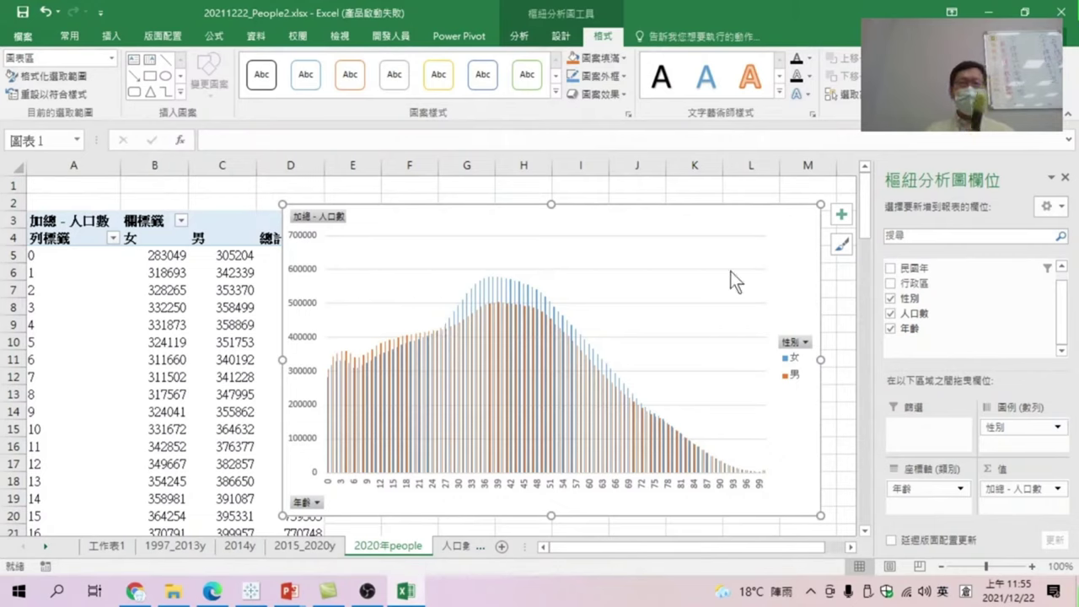
left_click(521, 37)
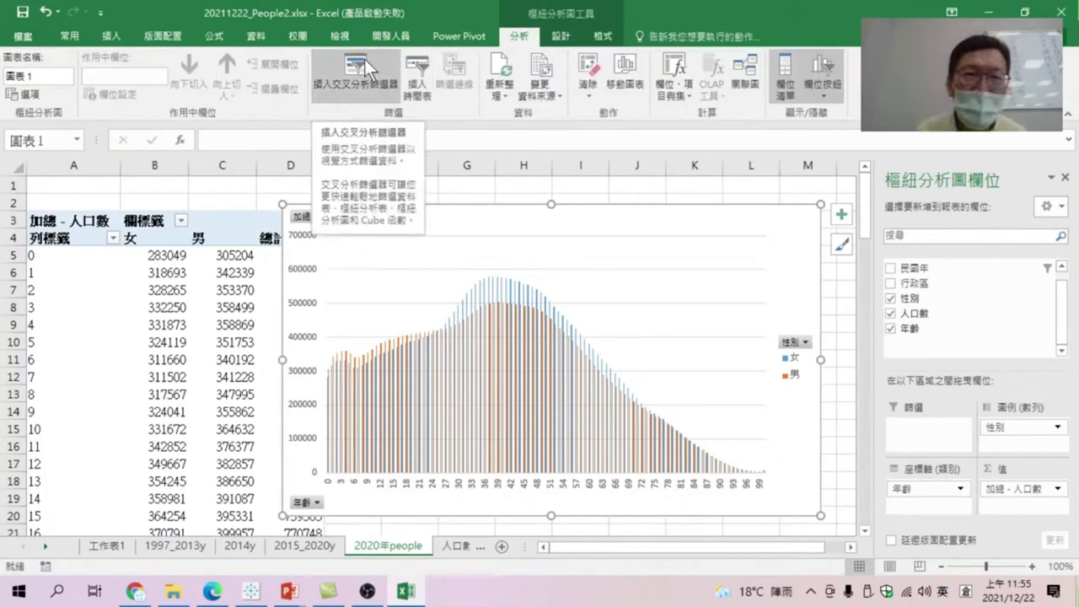
left_click(355, 80)
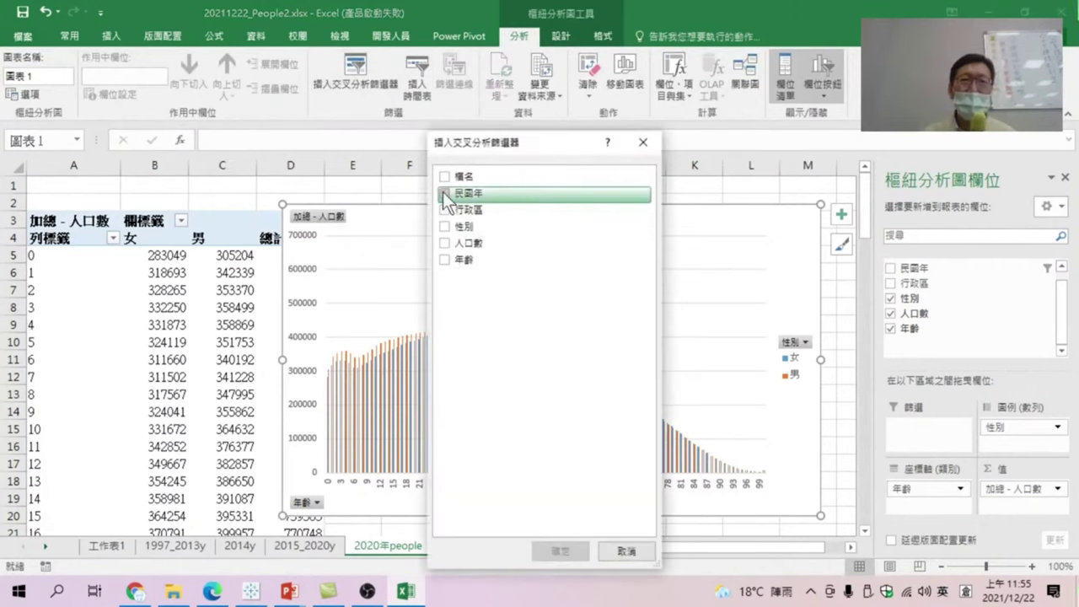
left_click(442, 194)
left_click(560, 550)
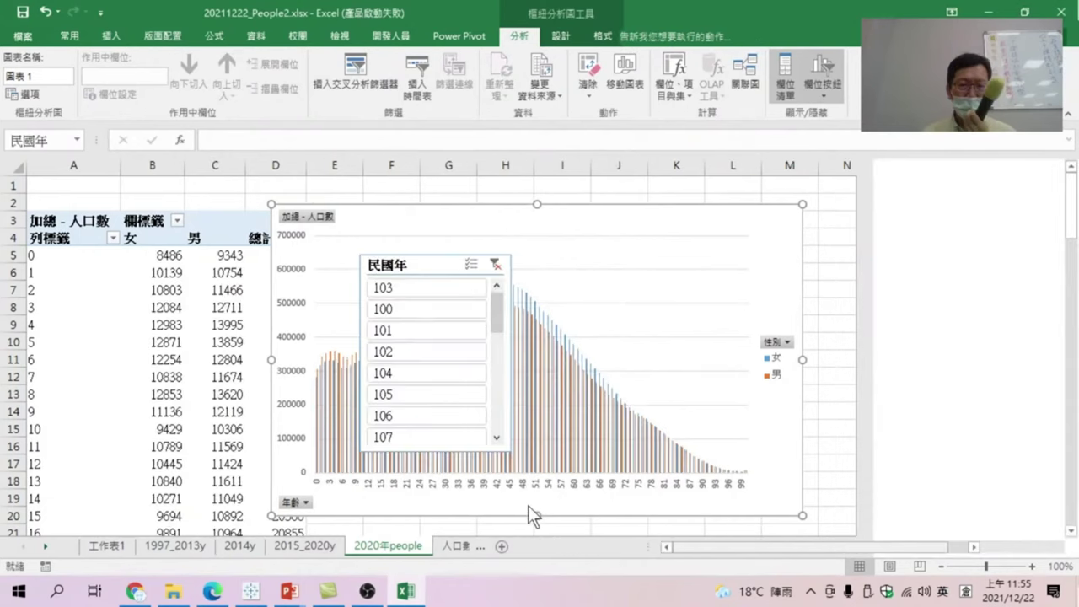
Move the 民國年 slicer beside the chart near columns N–P.
left_click(402, 271)
left_click_drag(402, 268, 903, 213)
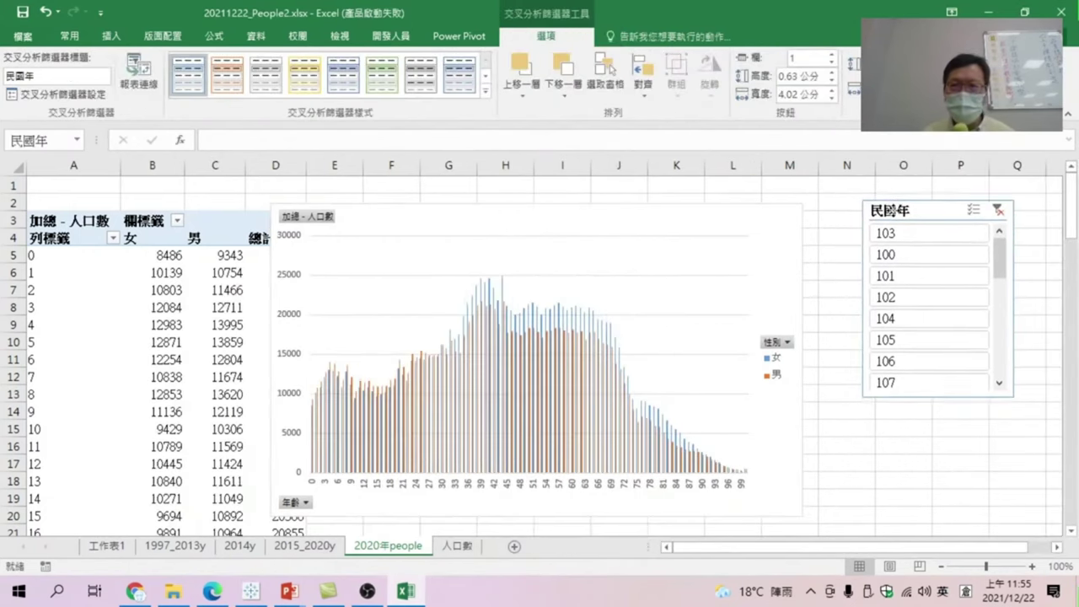
scroll(912, 338, "down", 1)
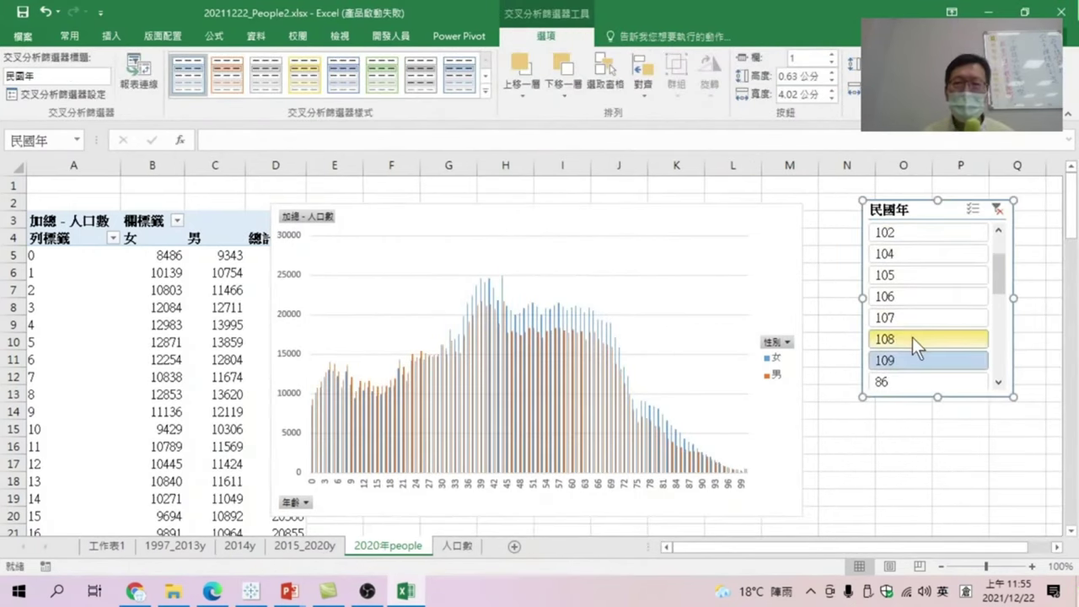
left_click(902, 361)
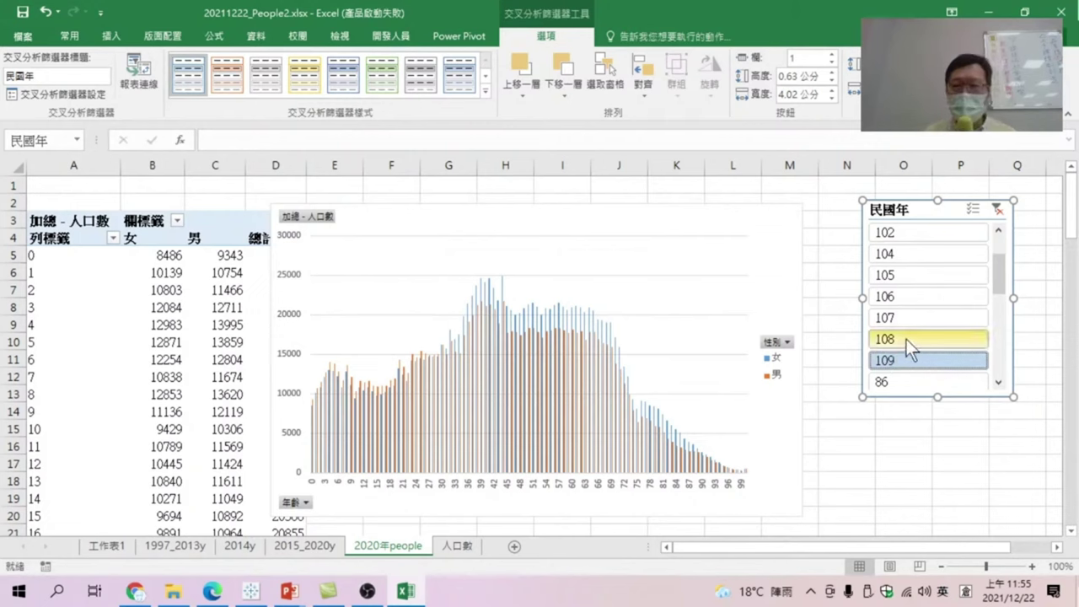
left_click(906, 339)
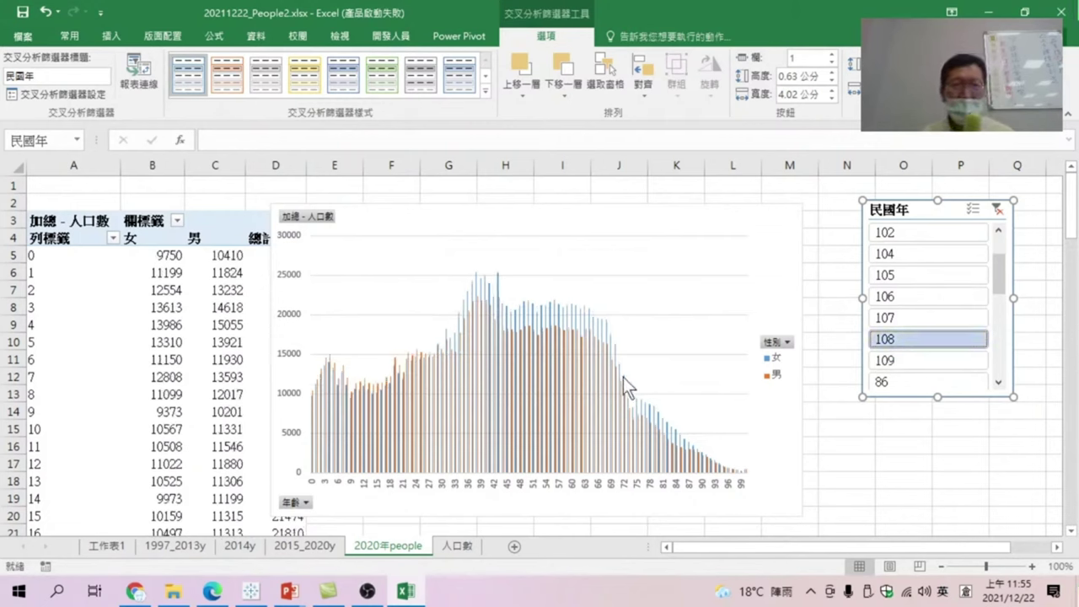
left_click(895, 319)
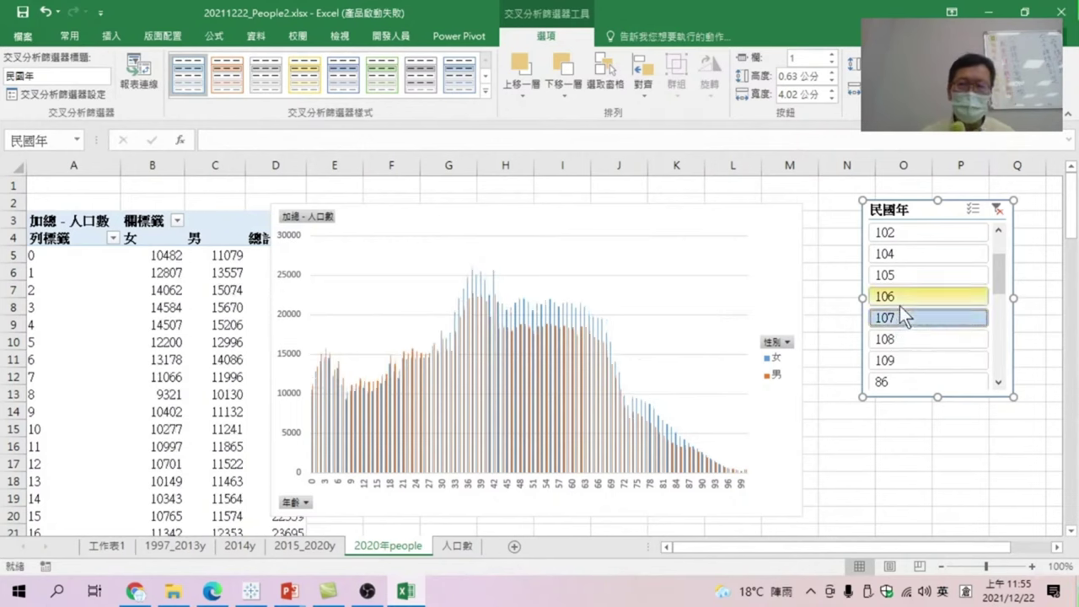
left_click(898, 293)
left_click(906, 275)
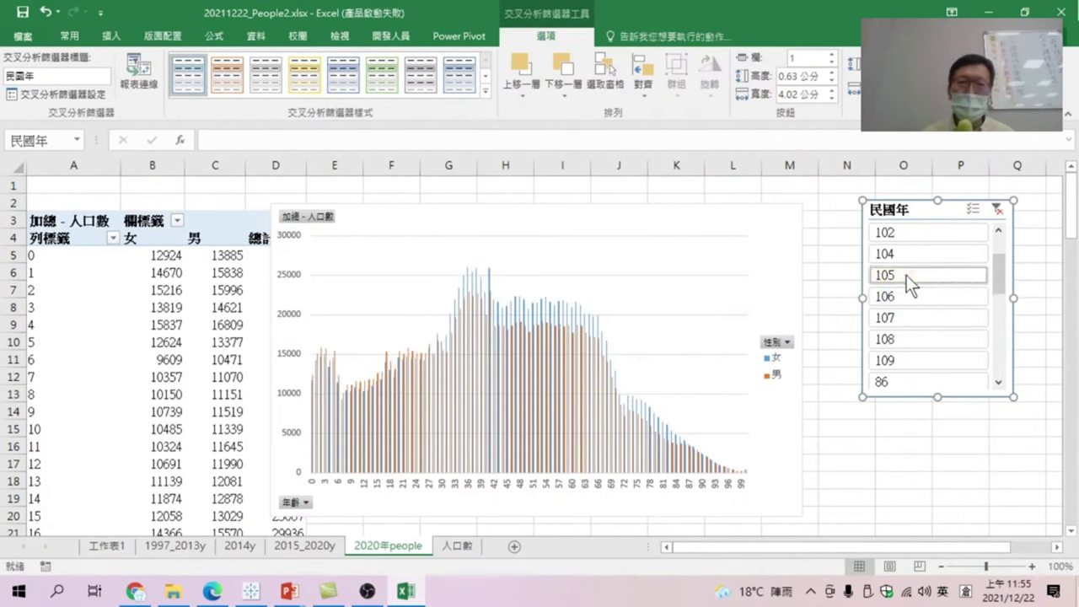
left_click(906, 256)
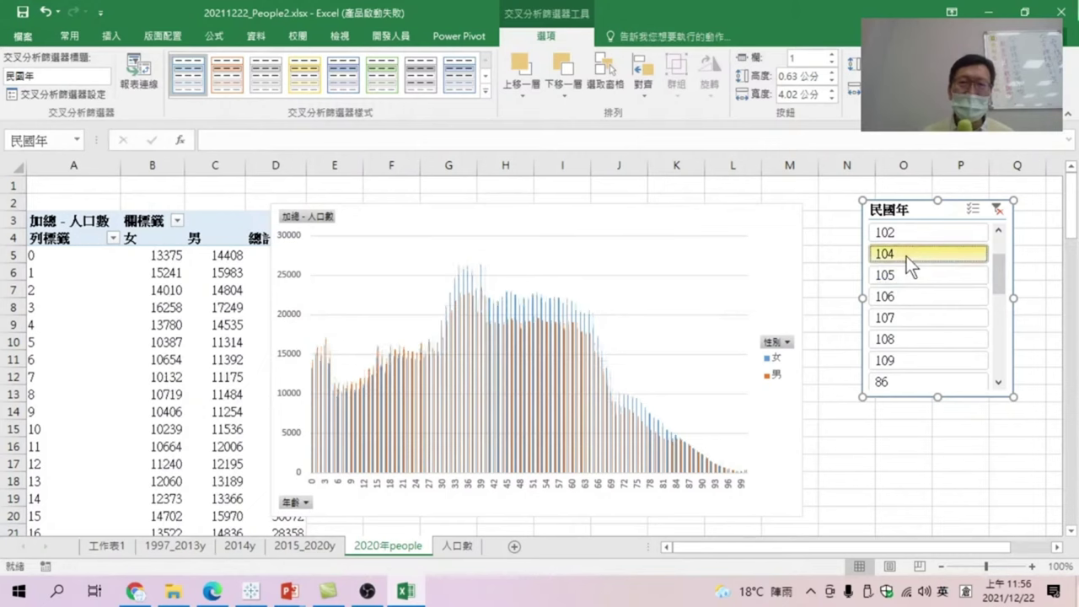
left_click(903, 357)
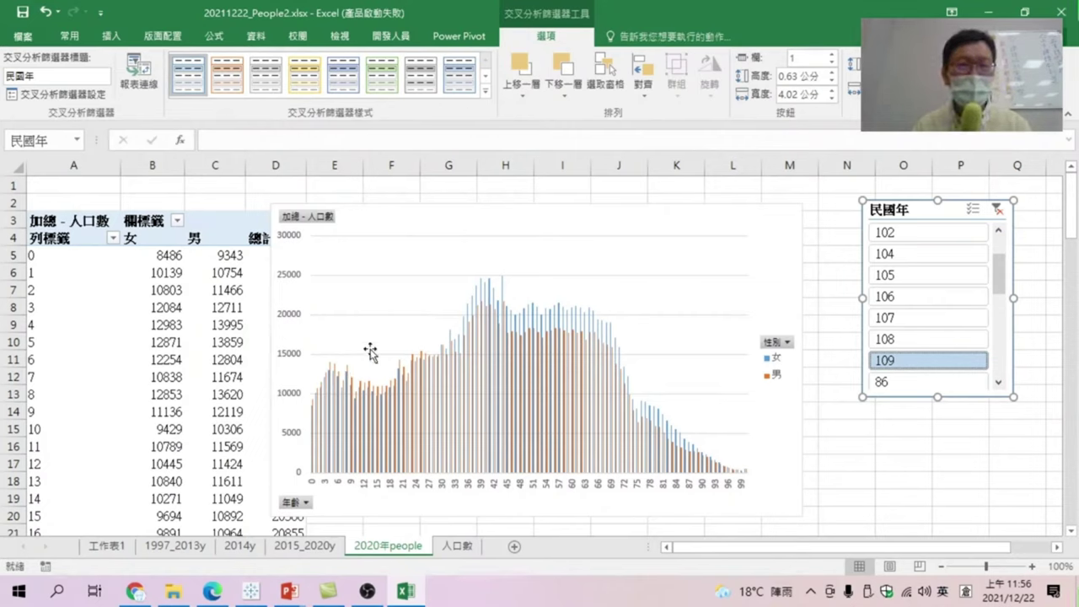
left_click(901, 341)
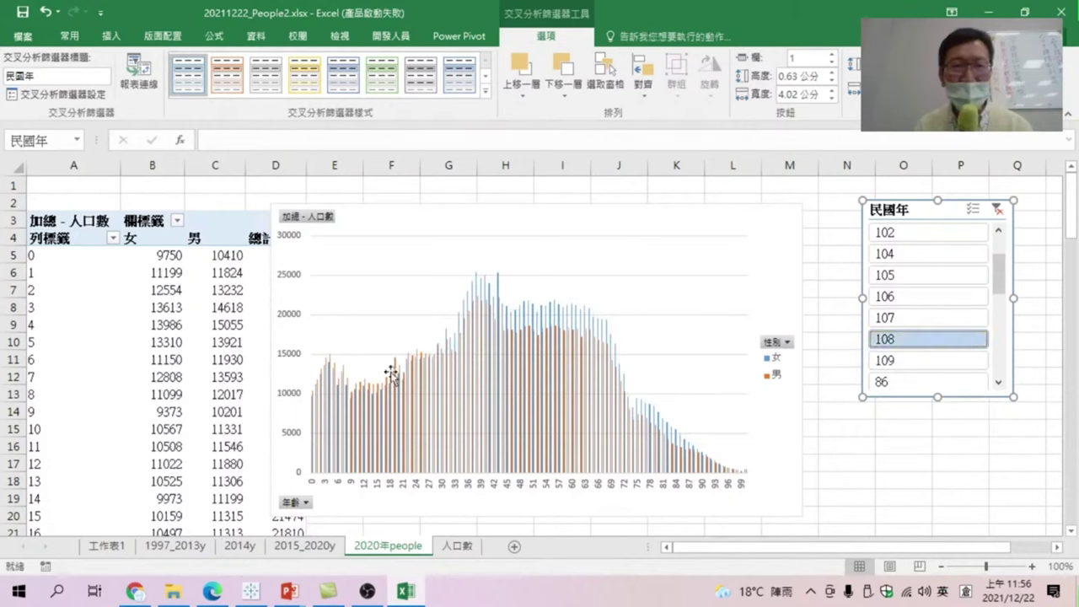
left_click(907, 316)
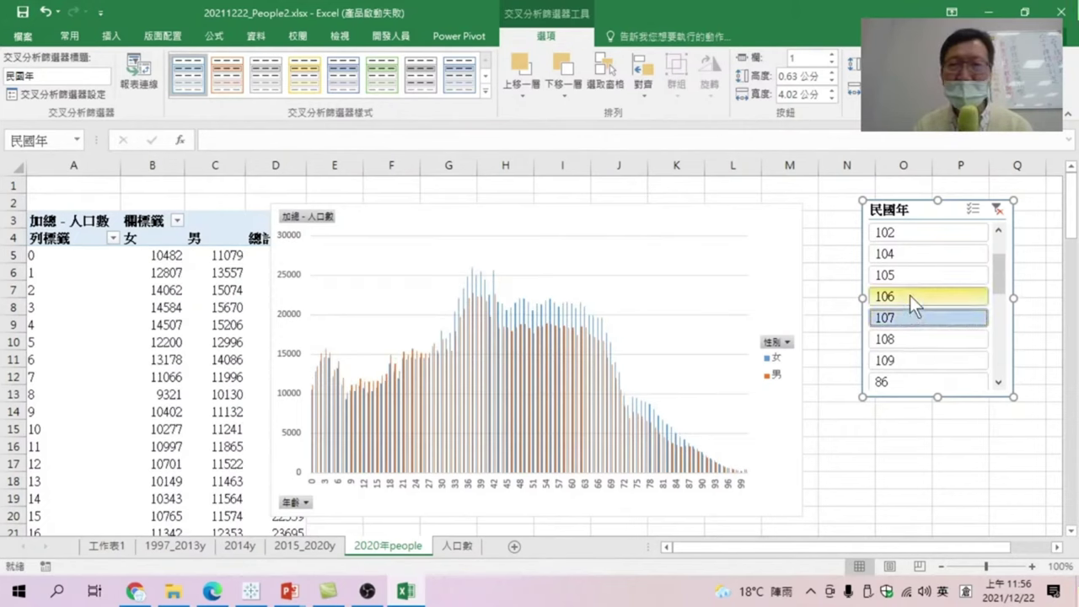
left_click(910, 295)
left_click(914, 273)
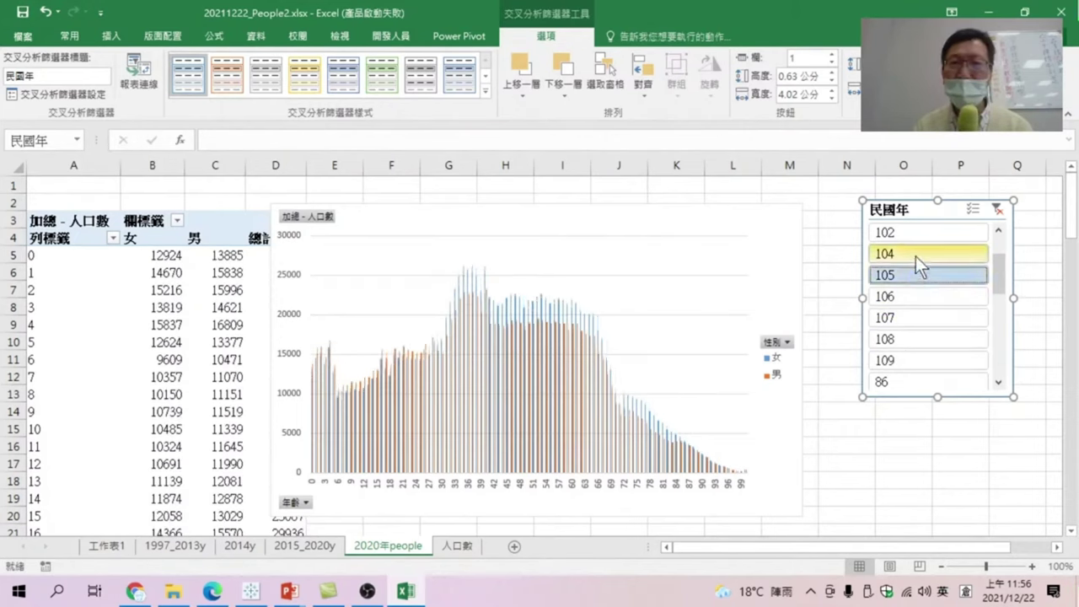
left_click(915, 254)
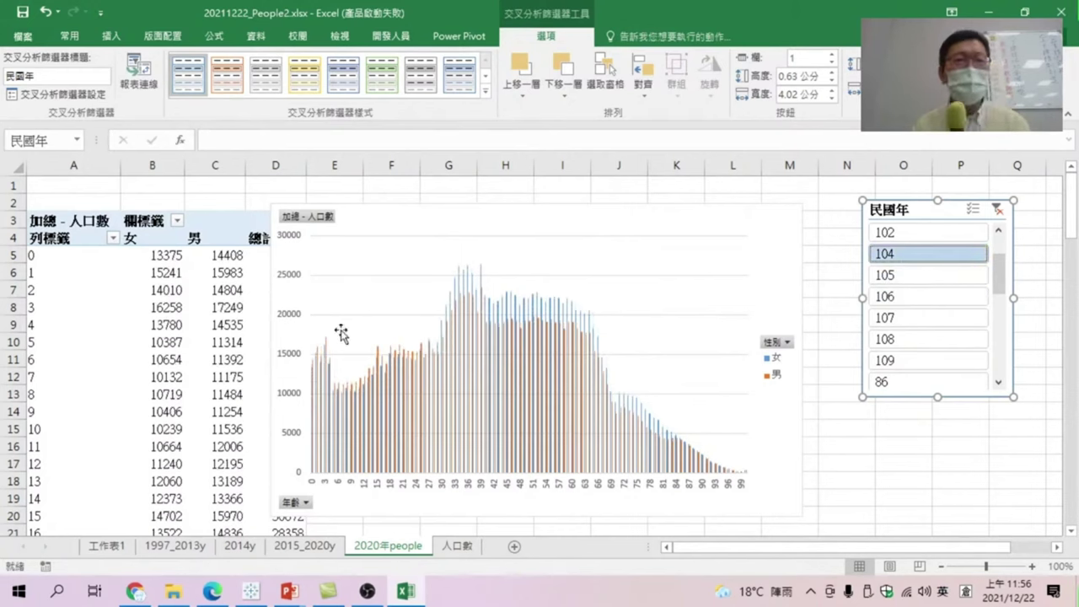
mouse_move(393, 397)
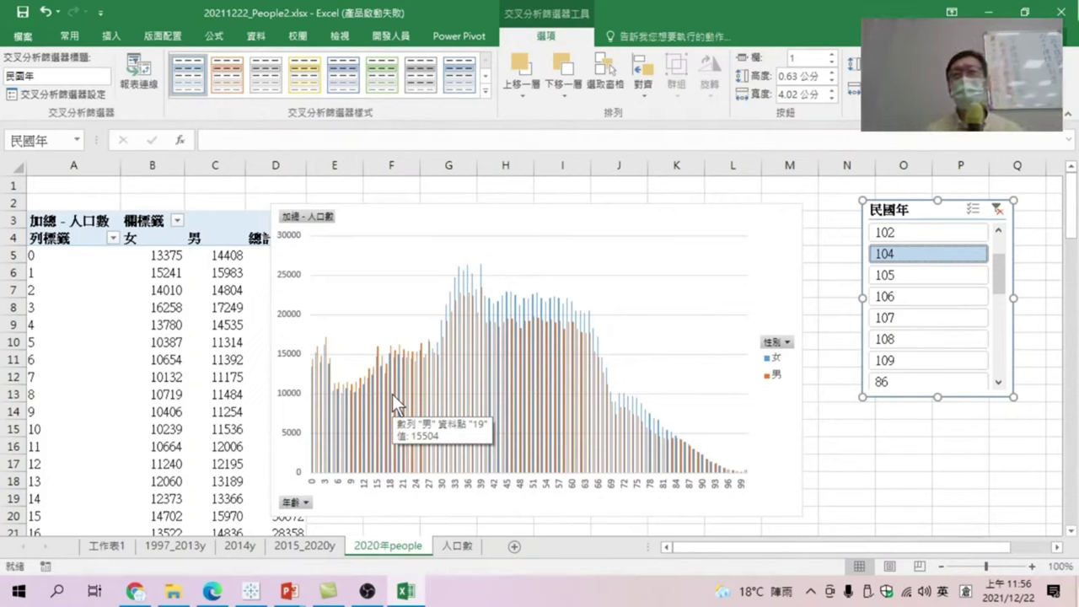
scroll(932, 333, "up", 2)
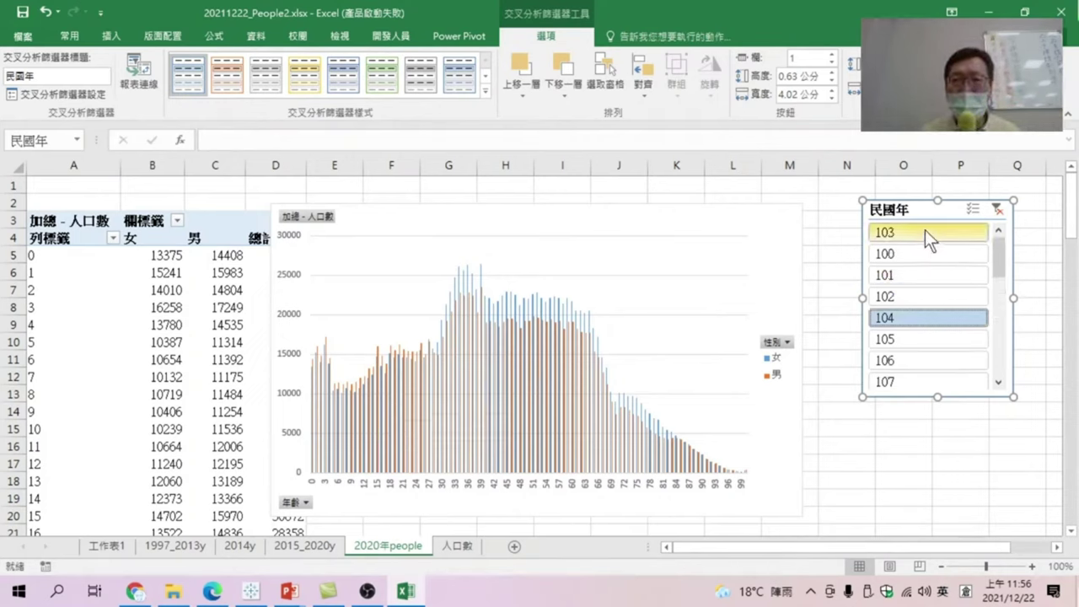
left_click(925, 231)
left_click(911, 293)
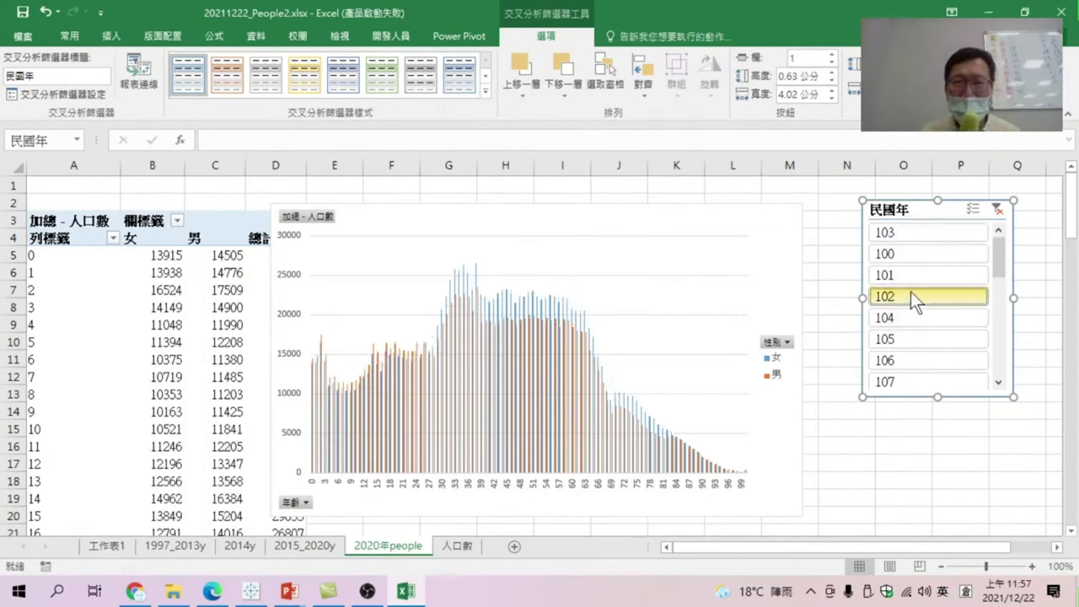
left_click(907, 275)
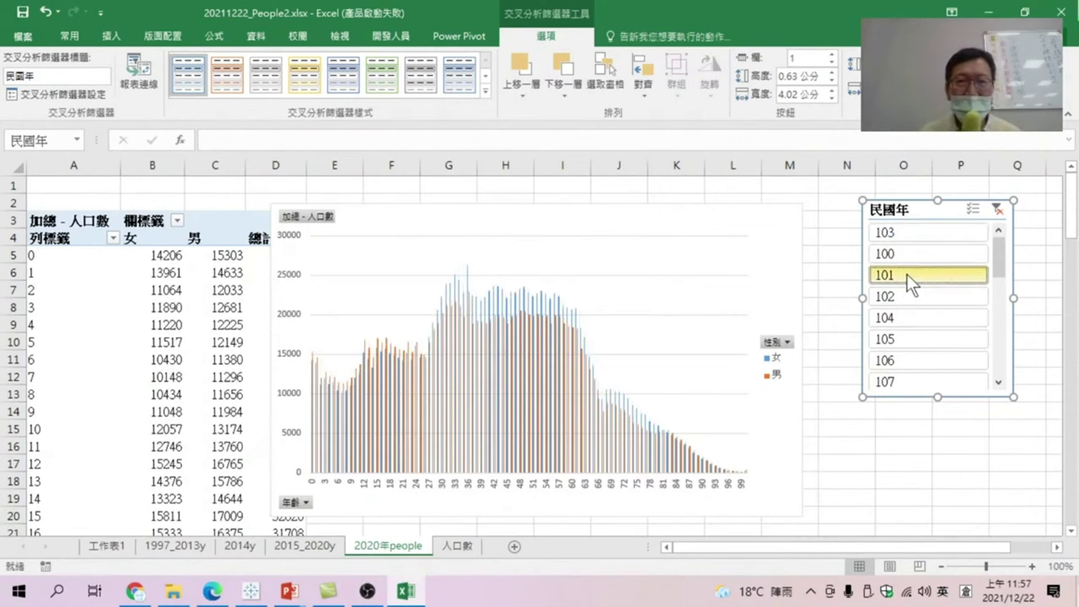
left_click(907, 256)
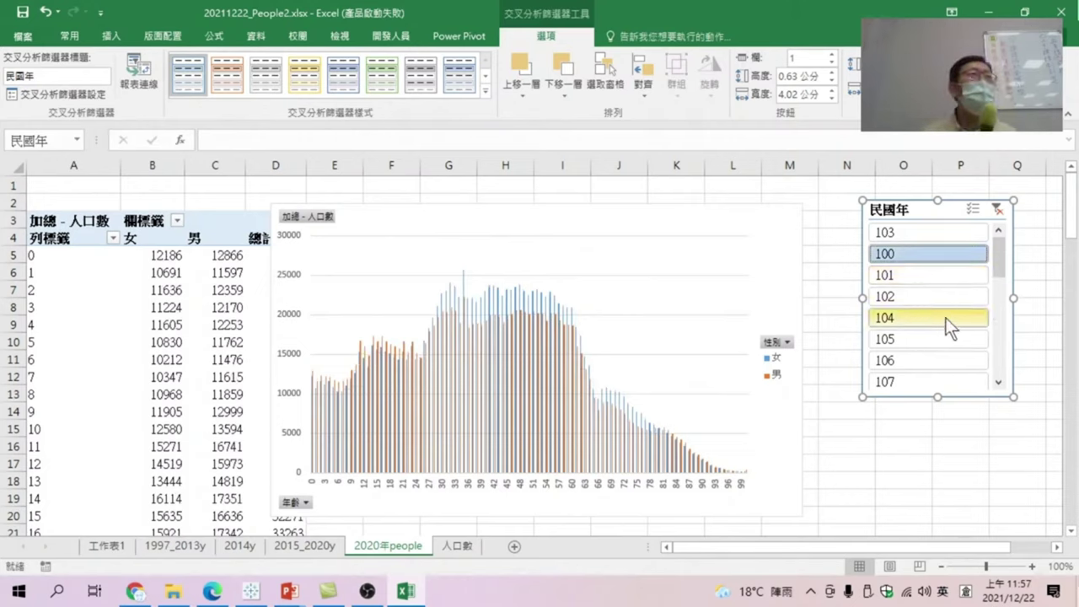
scroll(945, 325, "down", 3)
scroll(921, 330, "up", 2)
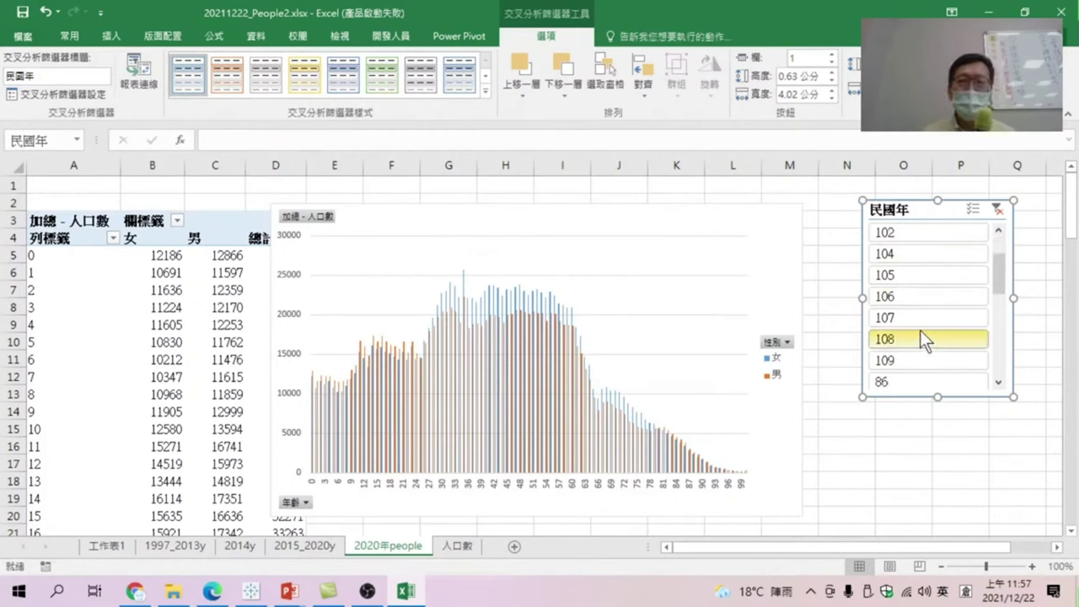
scroll(917, 331, "down", 1)
left_click(911, 319)
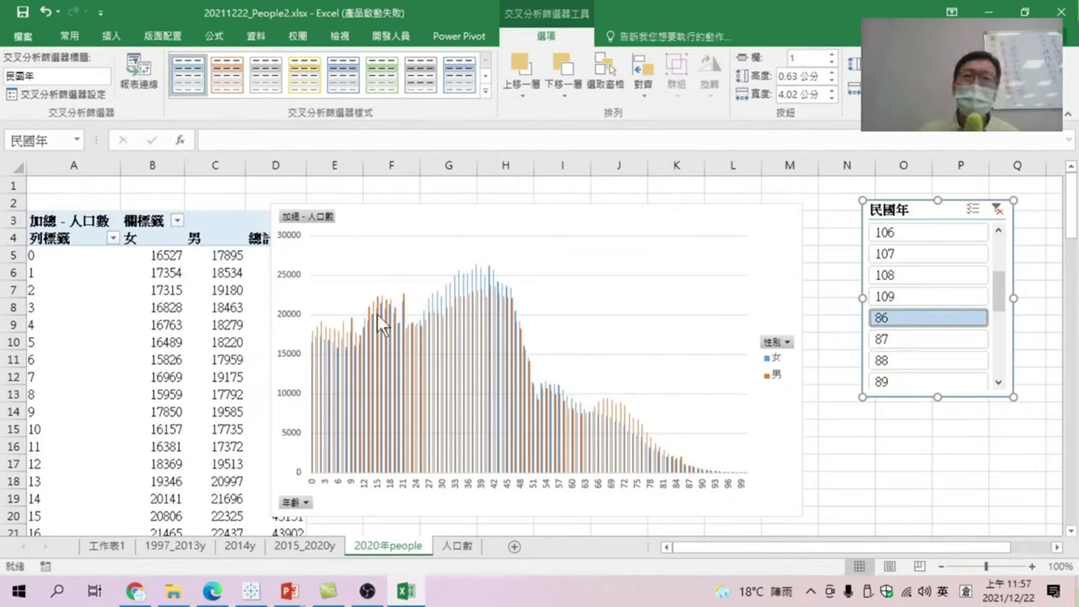
left_click(906, 291)
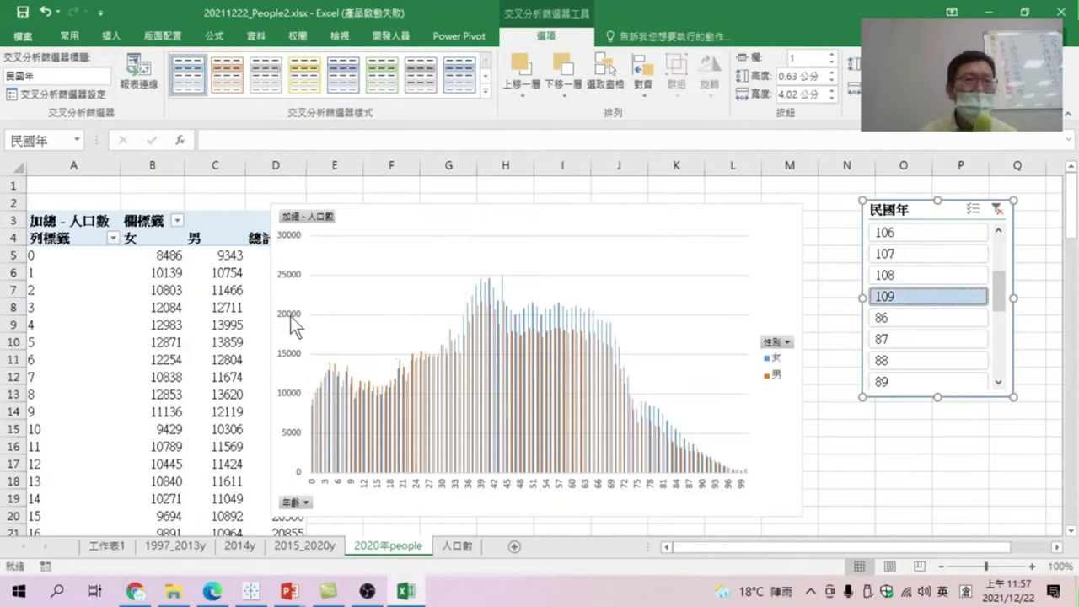
left_click(894, 317)
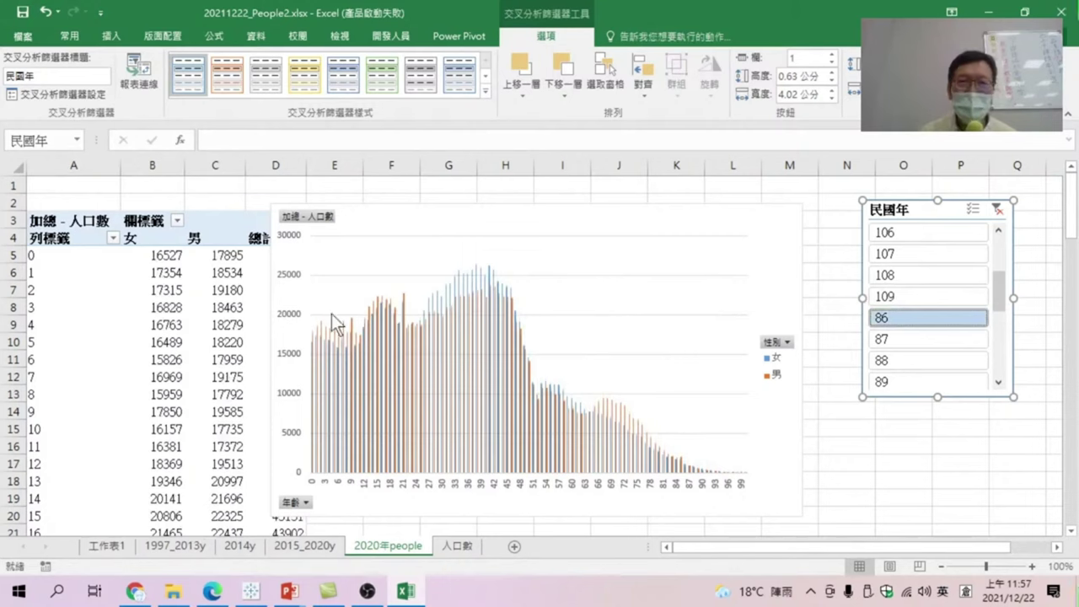
left_click(918, 296)
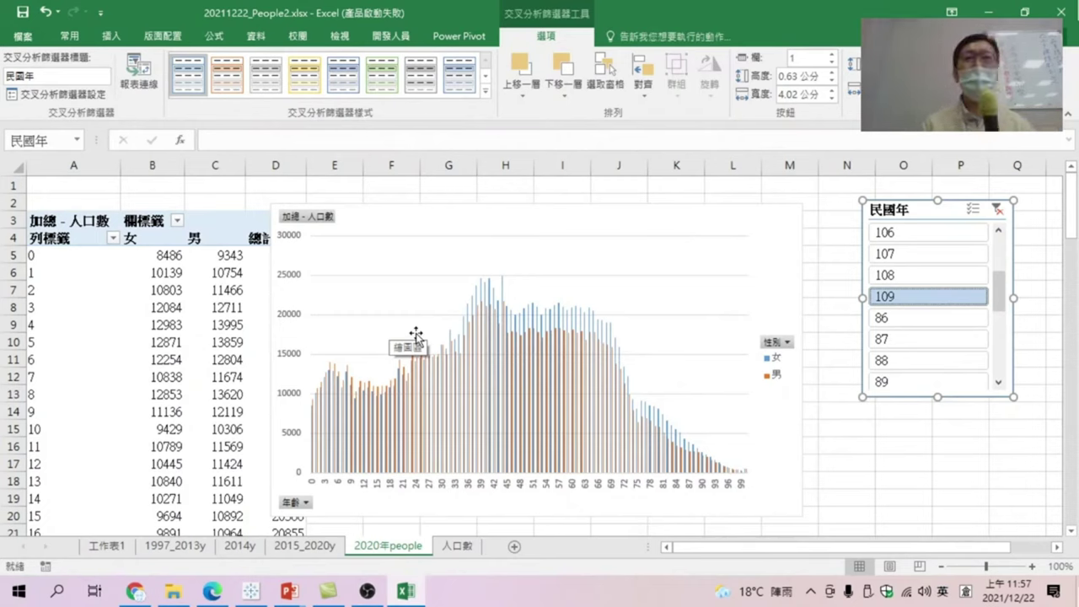
Step the 民國年 slicer through years 86 to 92.
left_click(916, 318)
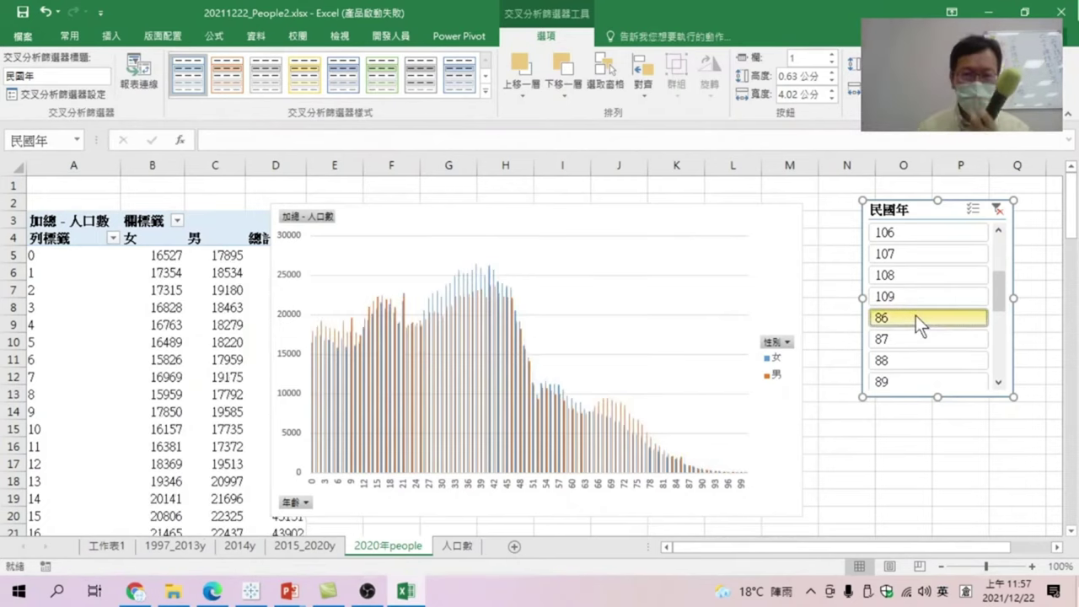
left_click(910, 337)
left_click(907, 360)
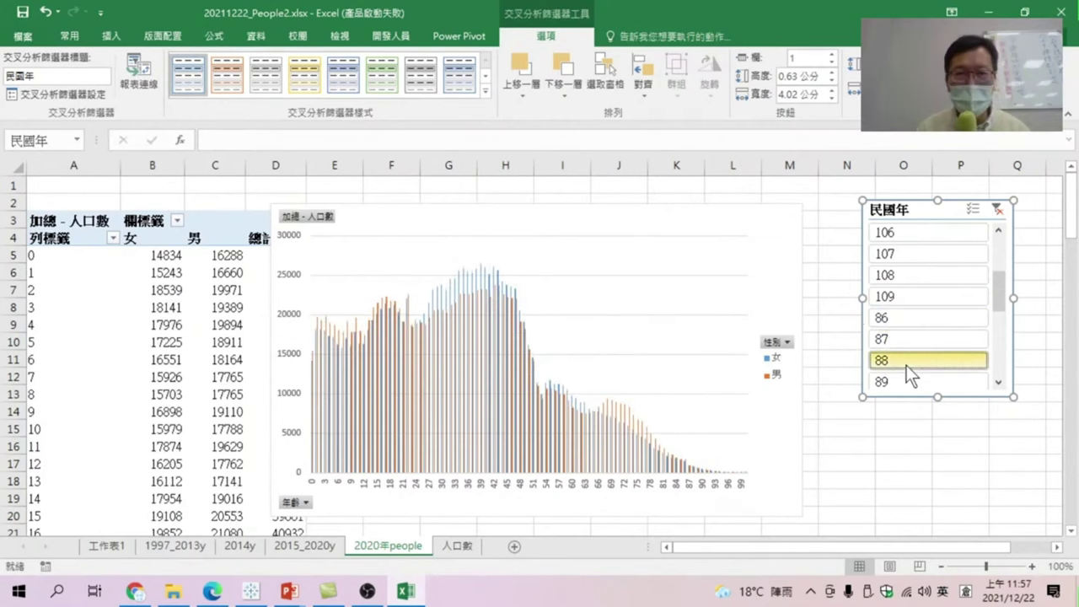
left_click(908, 378)
scroll(917, 357, "down", 2)
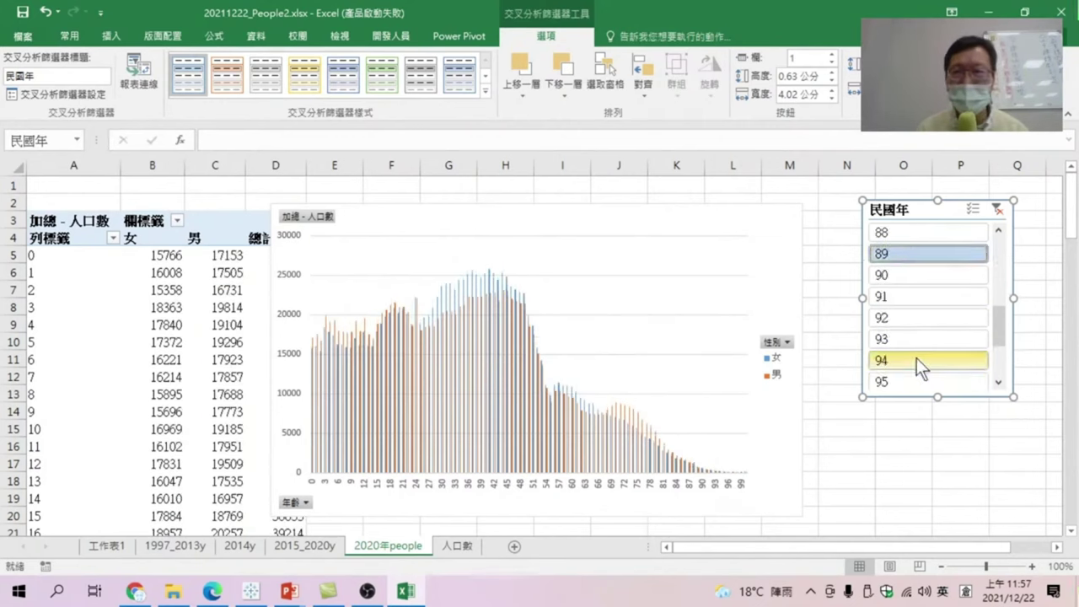
left_click(901, 273)
left_click(907, 293)
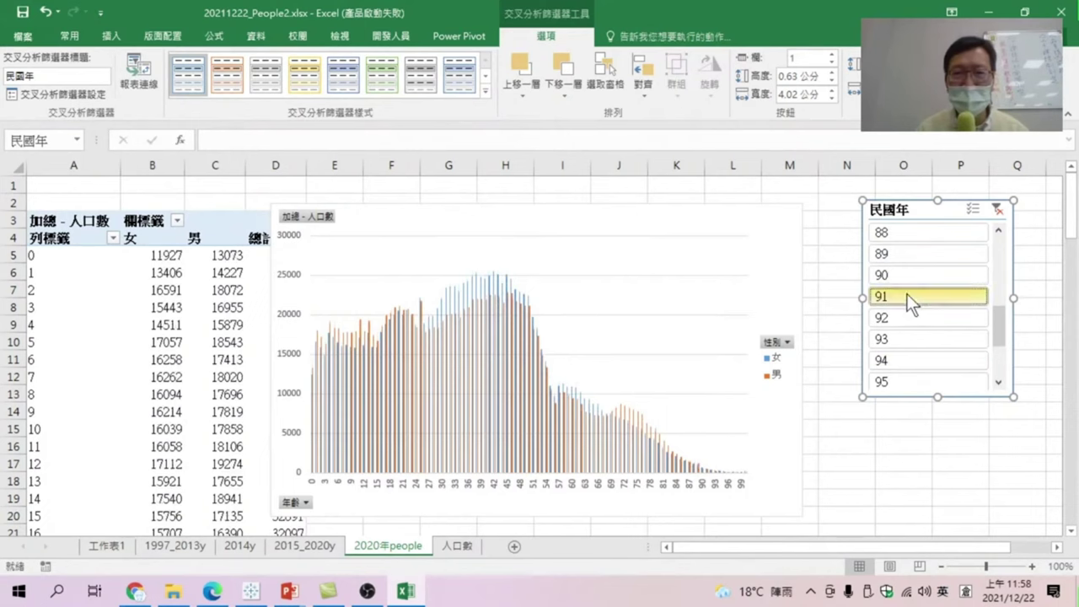
left_click(913, 309)
Continue the slicer through years 93 to 99, ending on year 100.
left_click(915, 335)
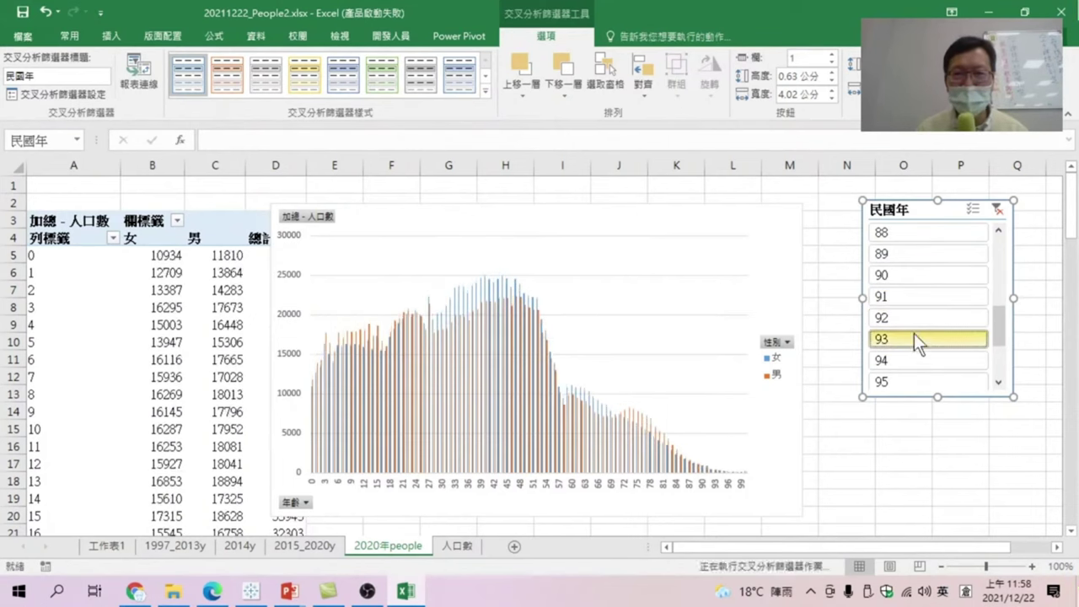
left_click(914, 358)
left_click(916, 379)
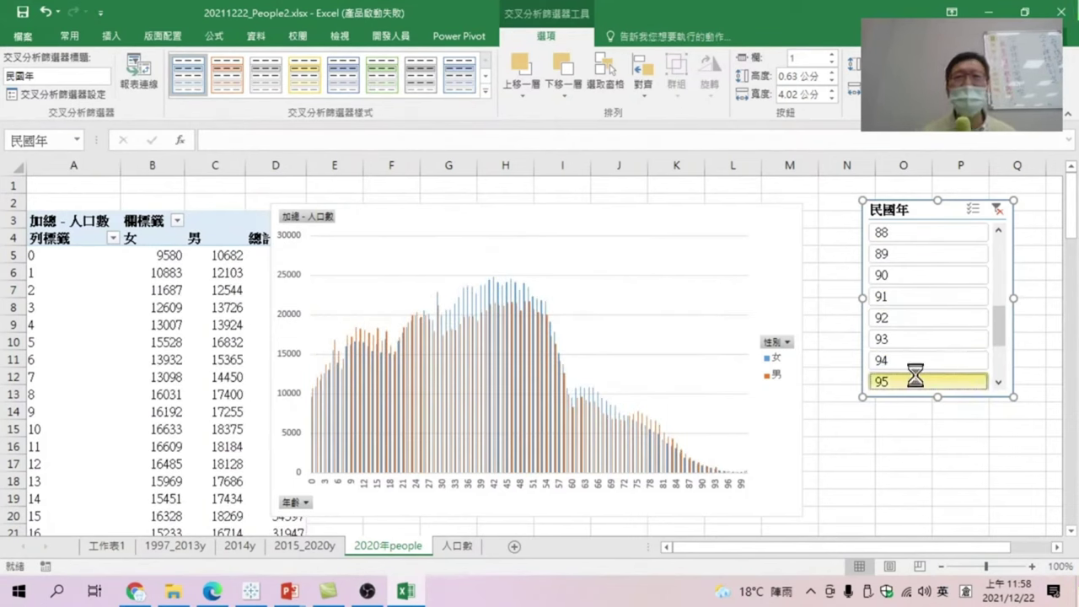
scroll(913, 364, "down", 1)
left_click(916, 338)
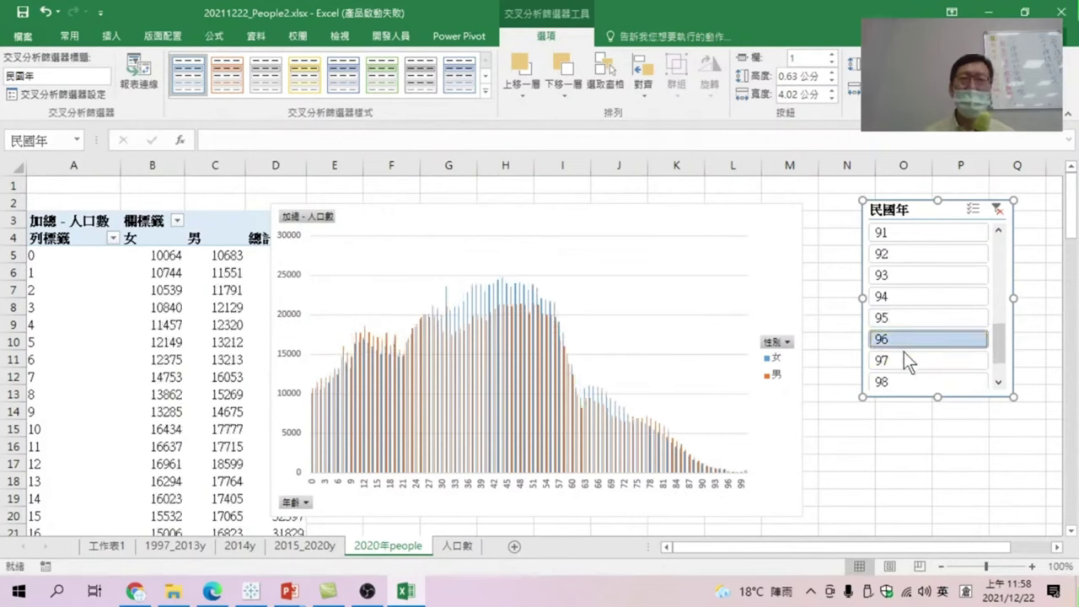
left_click(904, 357)
left_click(907, 381)
scroll(907, 379, "down", 1)
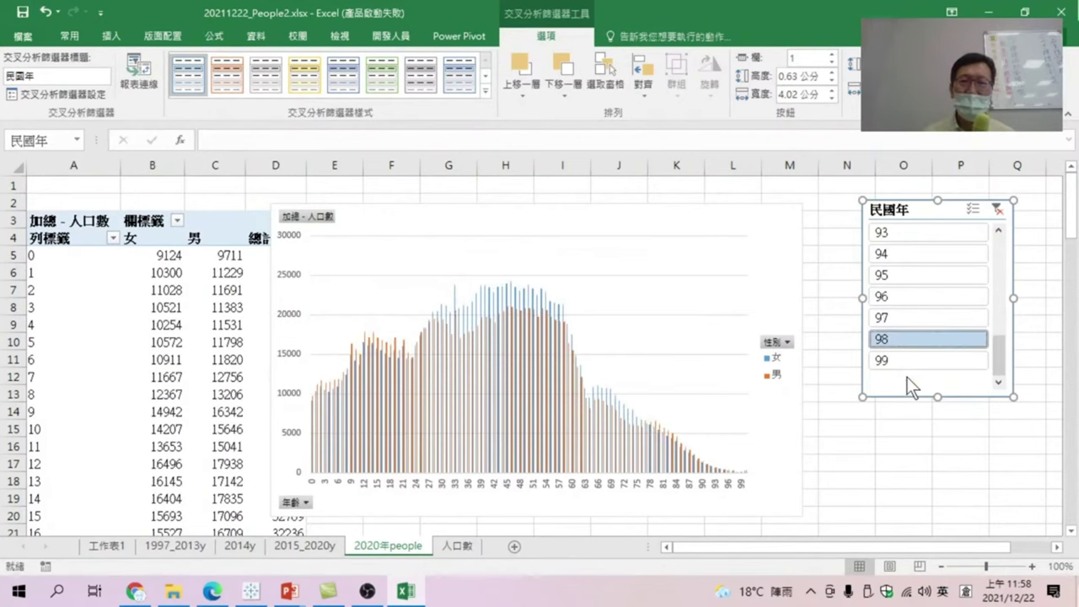
left_click(900, 357)
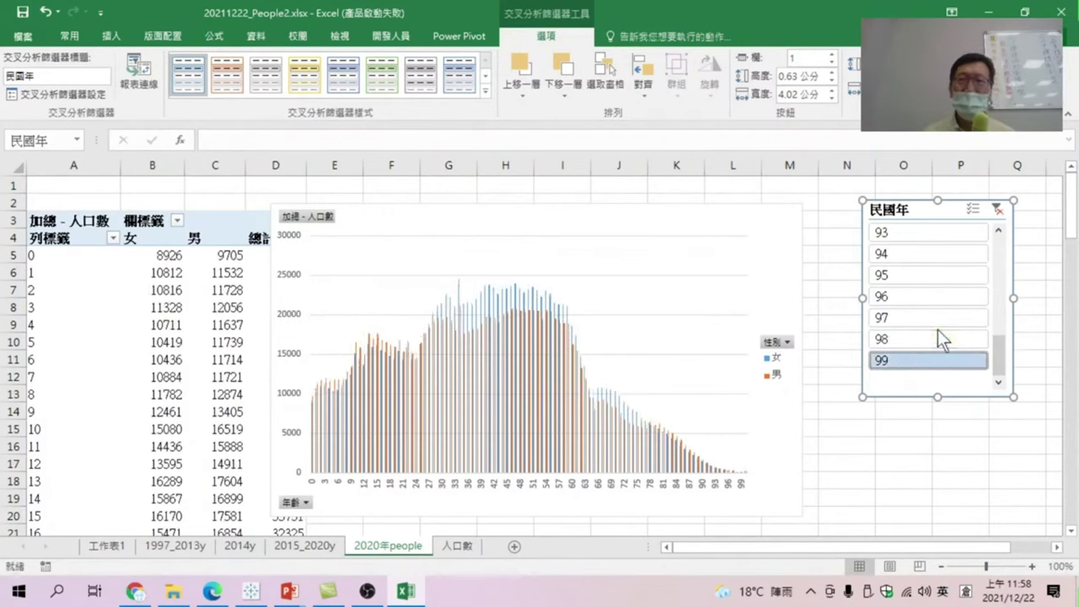
scroll(937, 330, "up", 3)
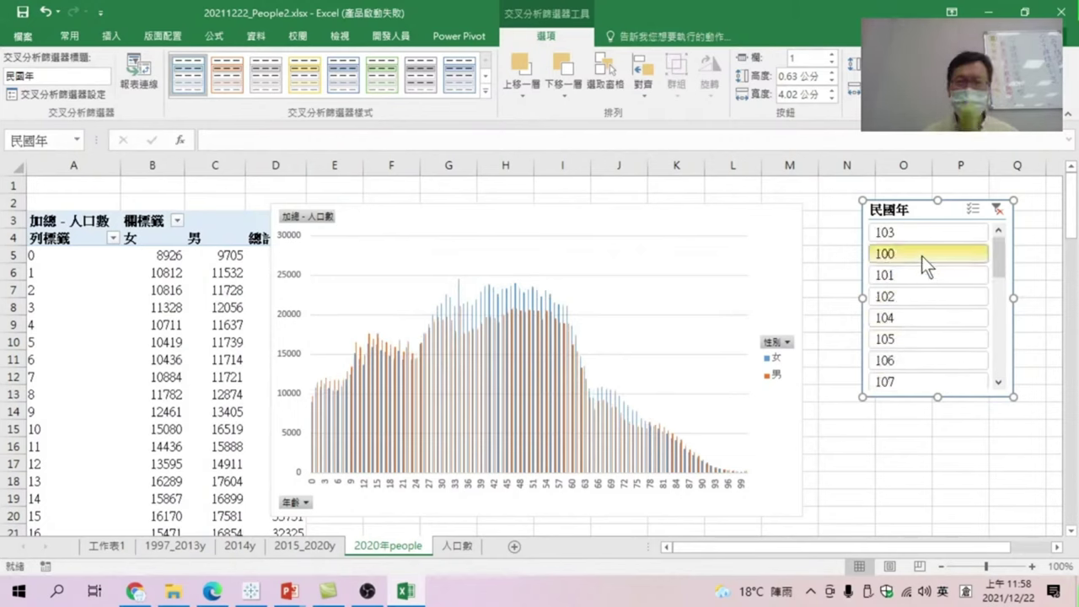
left_click(922, 255)
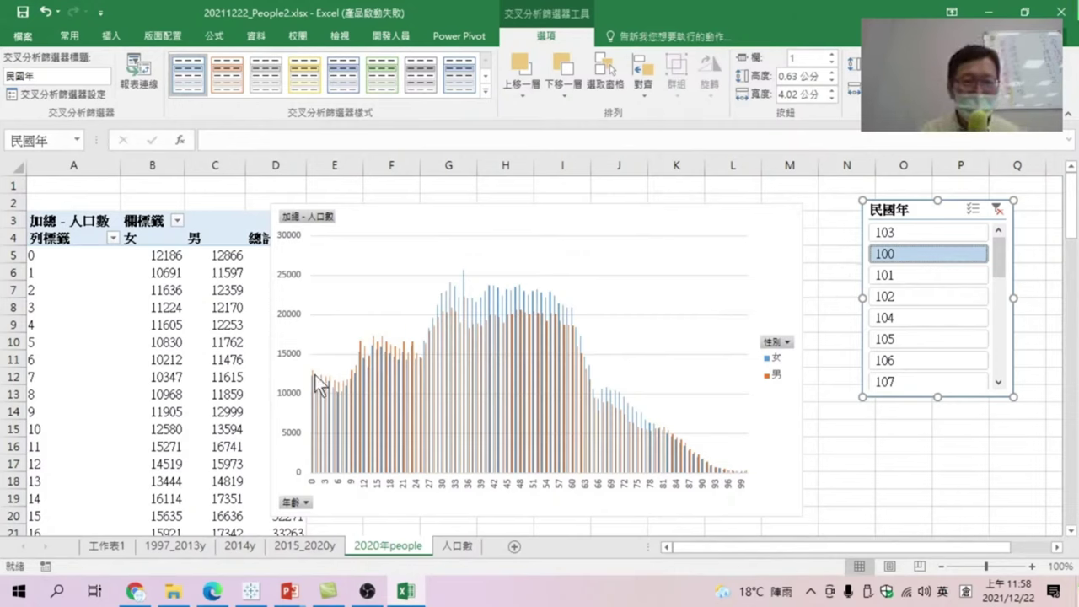
Step the 民國年 slicer through years 101 to 106.
left_click(910, 275)
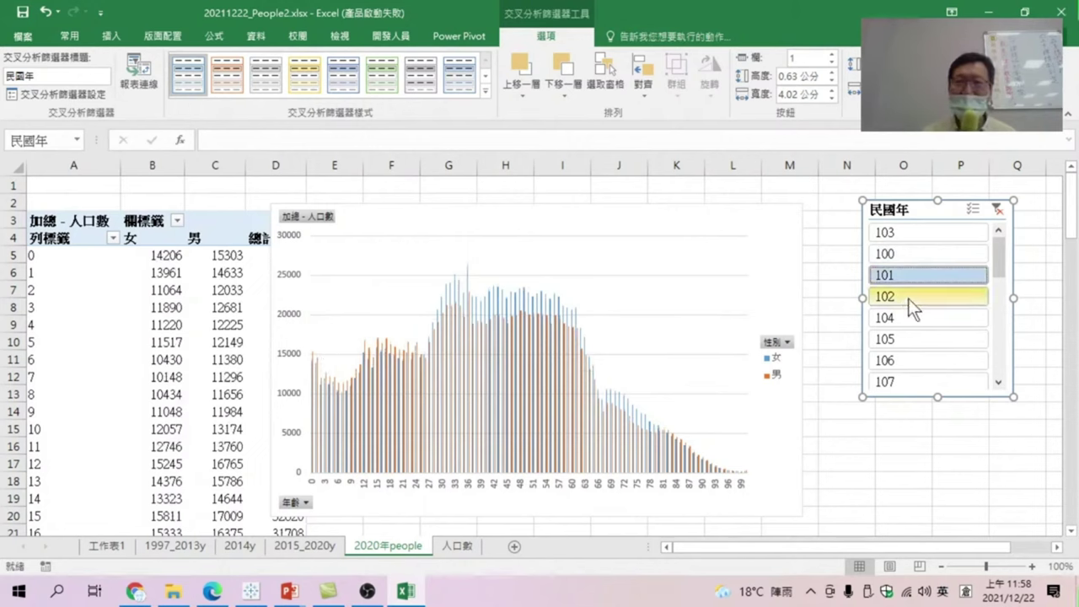
left_click(908, 299)
left_click(910, 232)
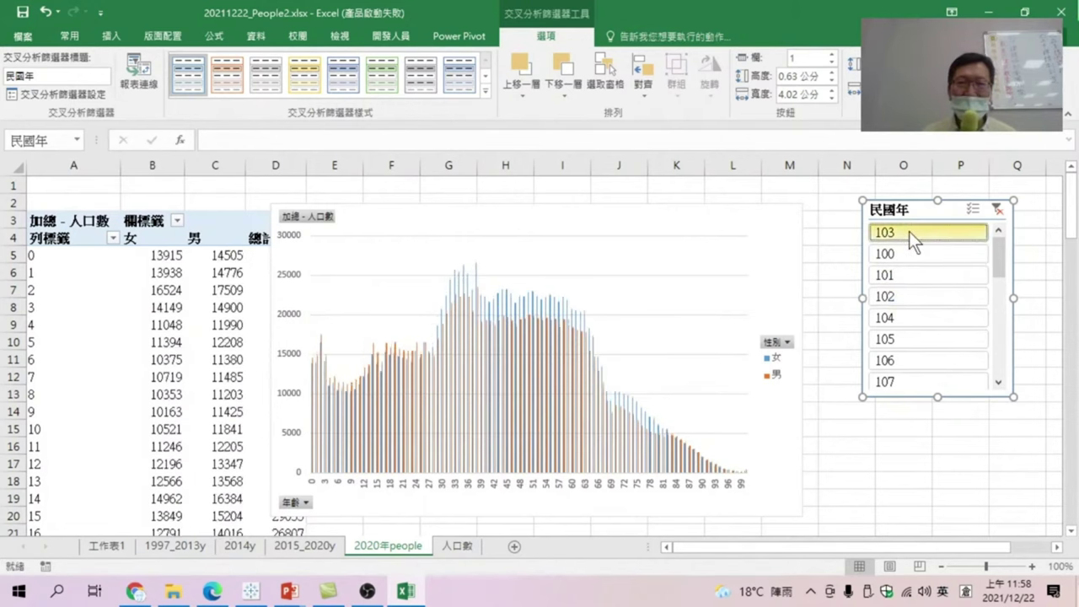
left_click(903, 319)
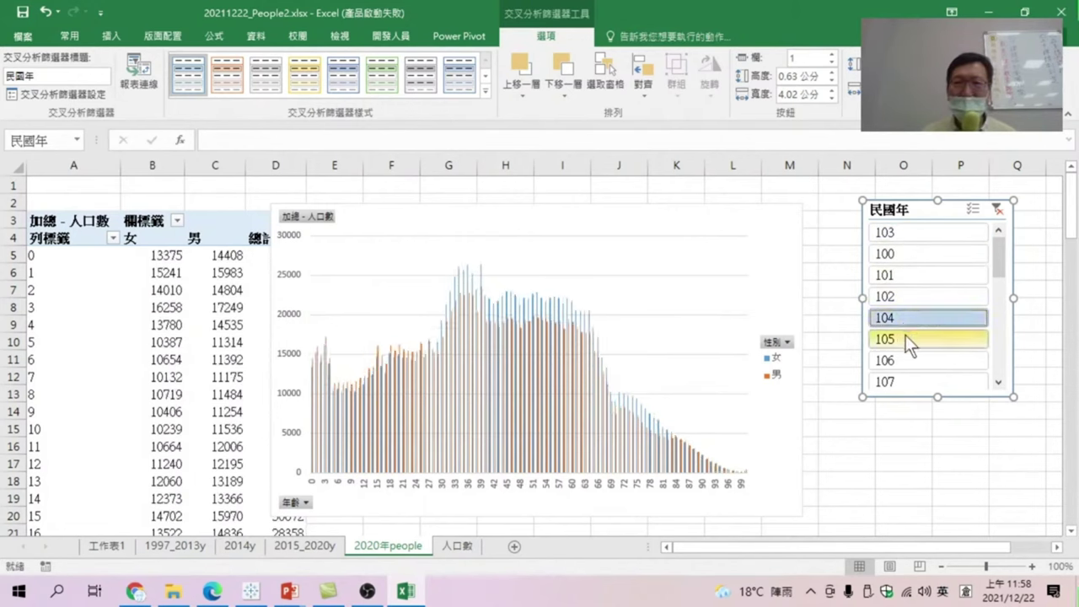
left_click(906, 335)
left_click(907, 358)
Continue through years 107 to 109, then return the slicer to year 86.
scroll(907, 357, "down", 2)
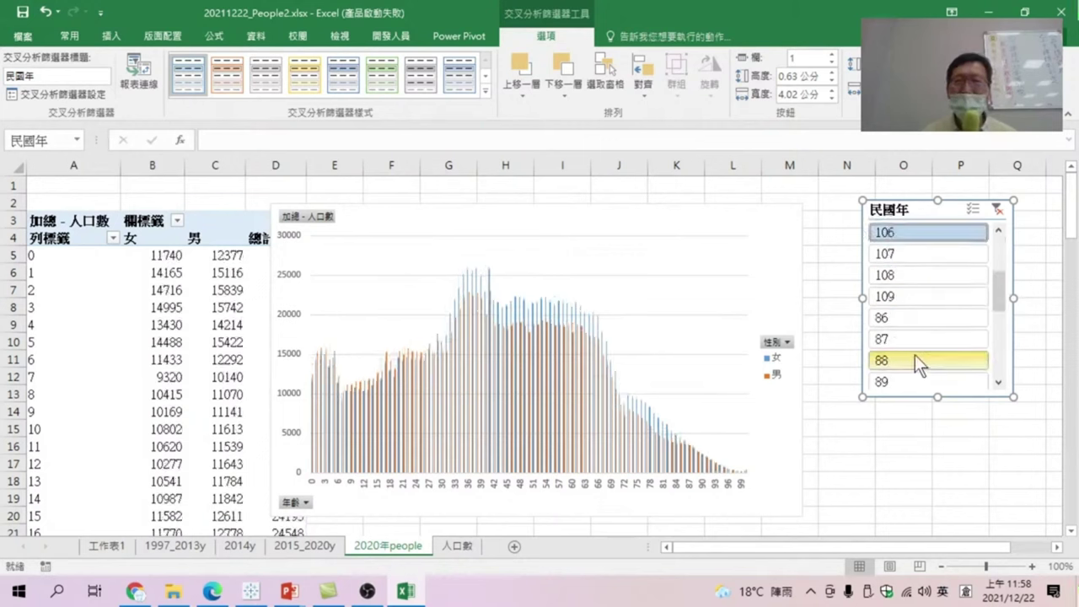
left_click(912, 254)
left_click(909, 273)
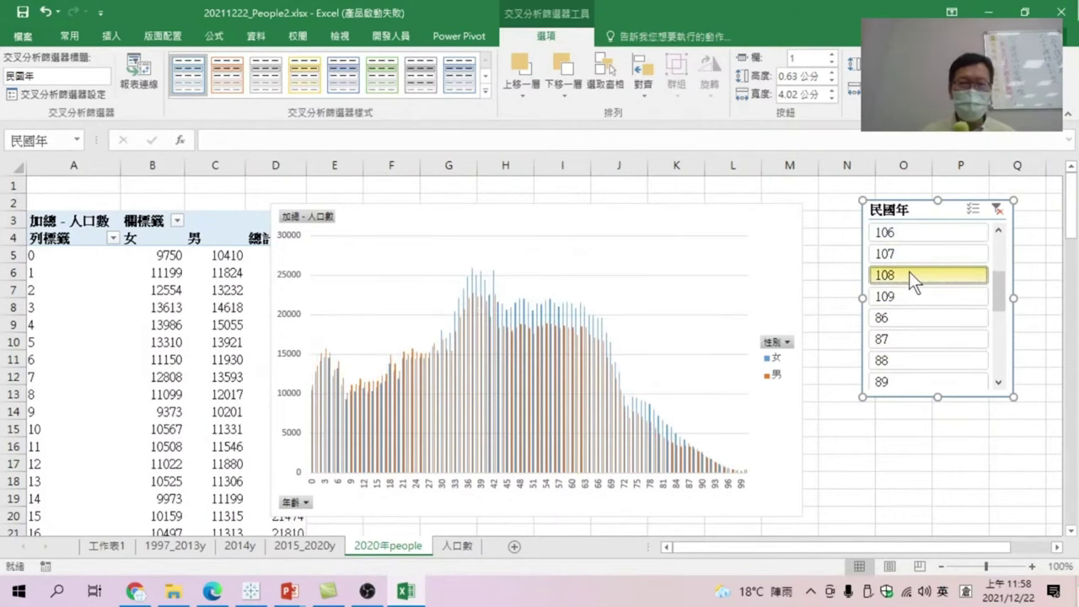
left_click(915, 295)
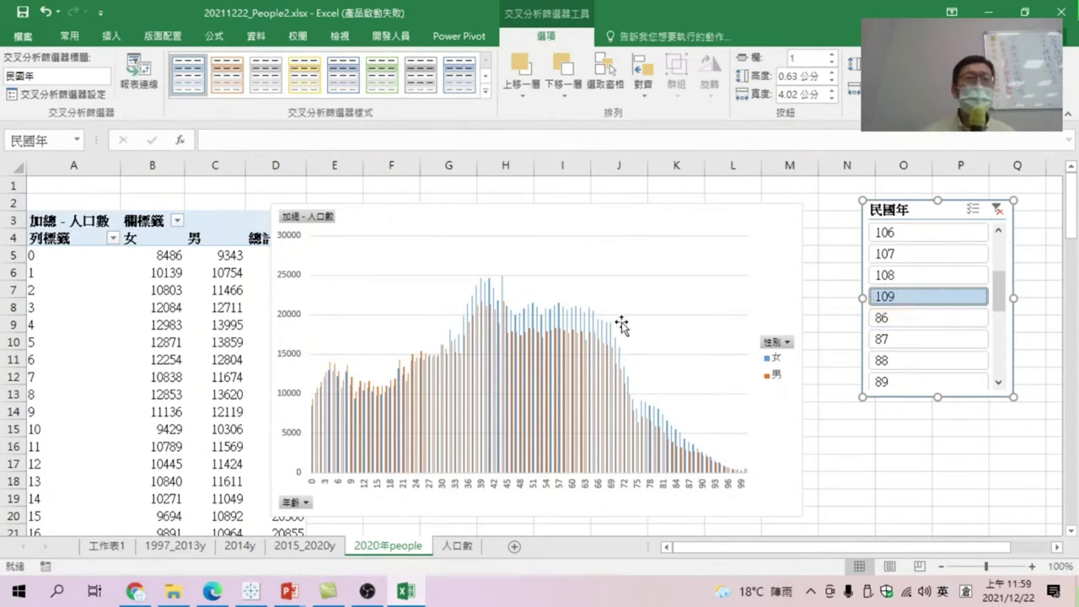
left_click(920, 318)
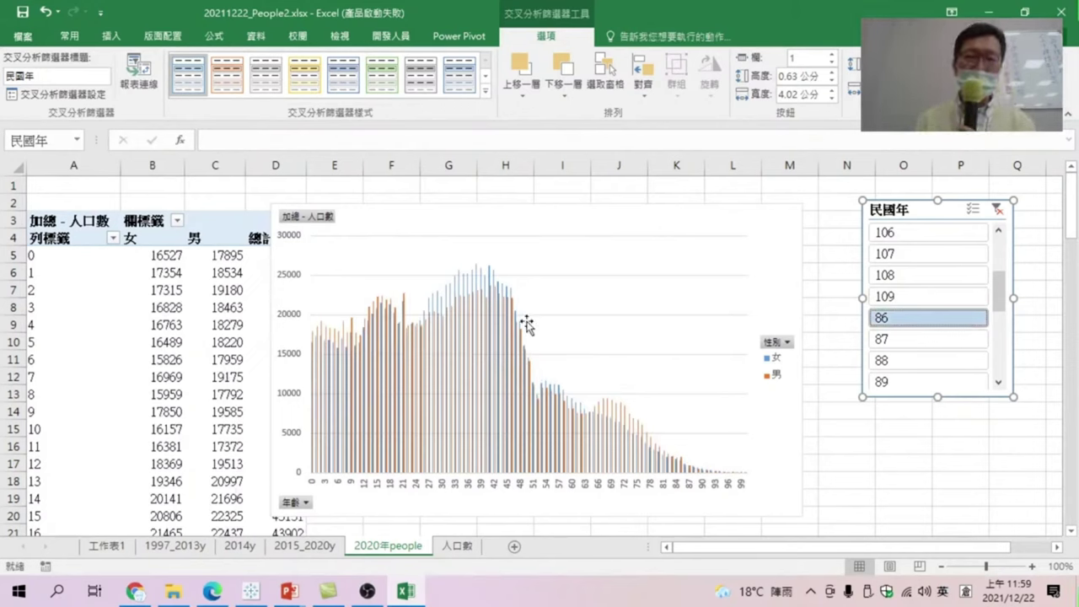
mouse_move(512, 291)
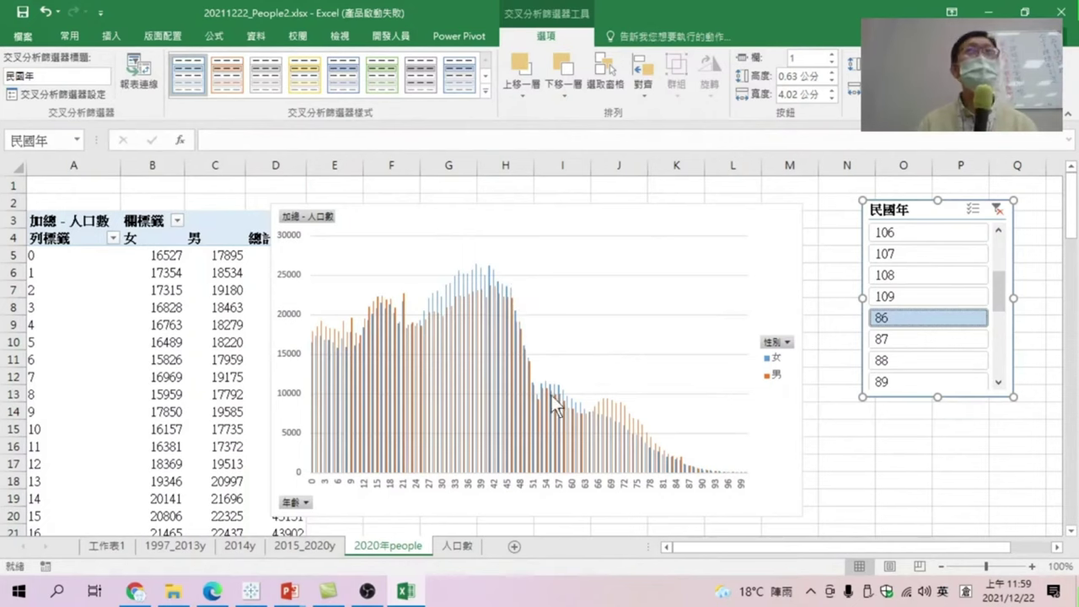
Step the 民國年 slicer year by year up to 93, where age 0 shows 10121 females and 11332 males.
left_click(922, 340)
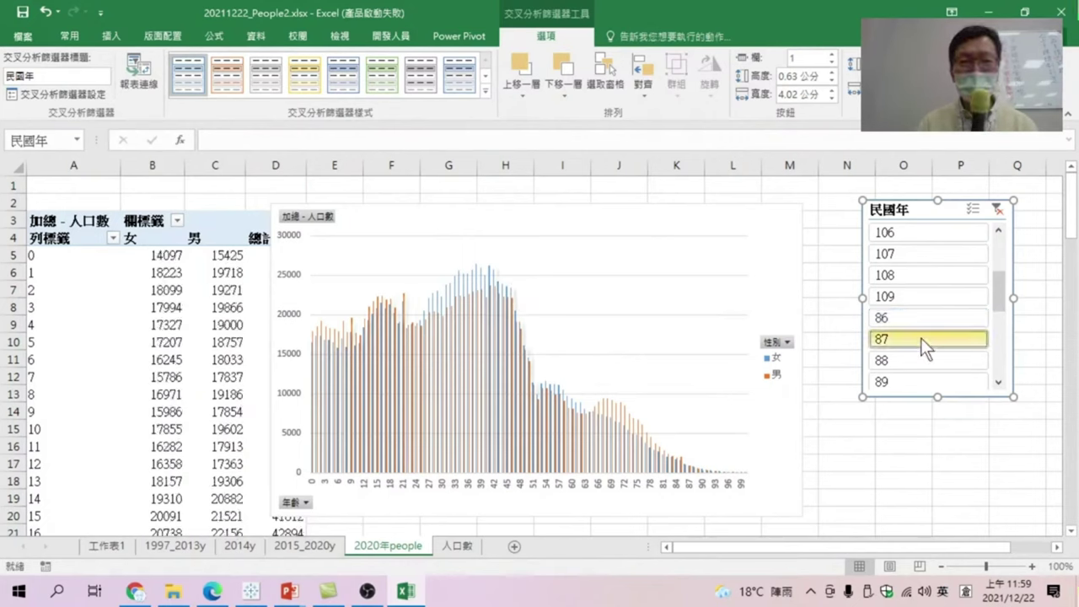
left_click(923, 360)
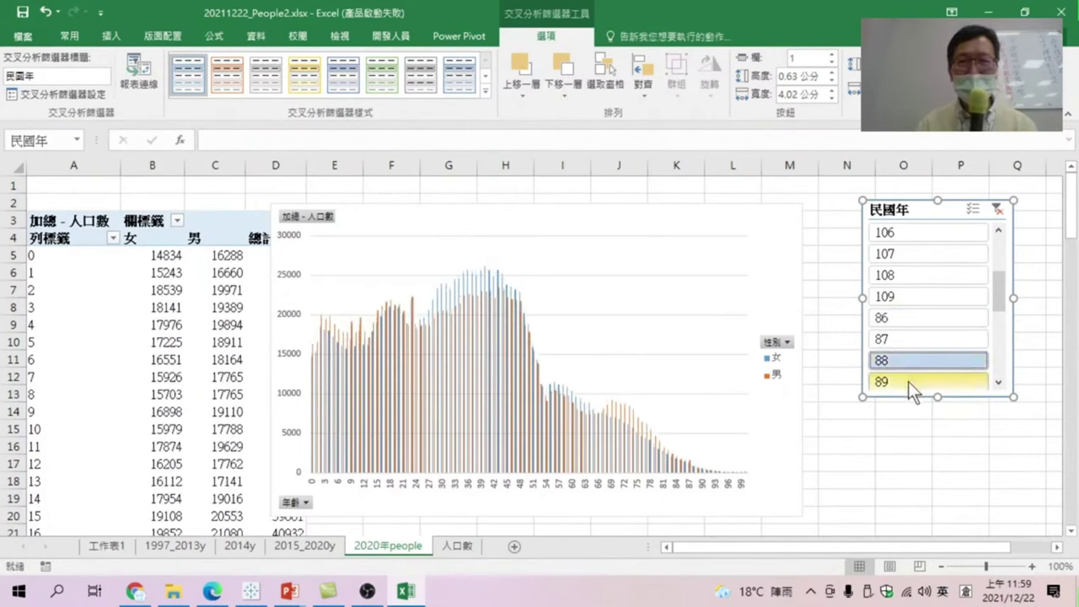
left_click(908, 381)
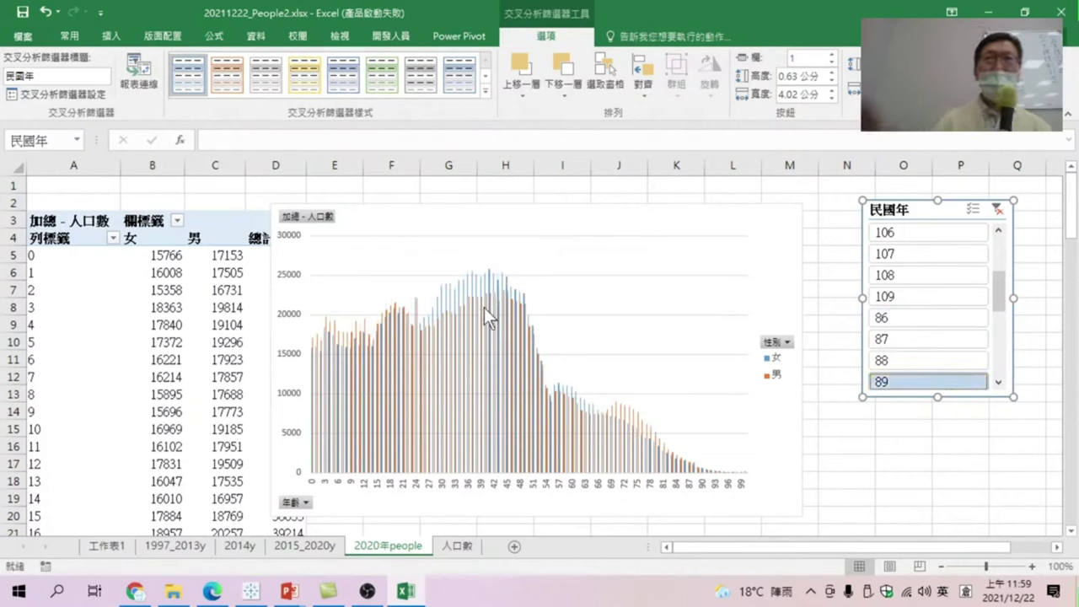
mouse_move(484, 307)
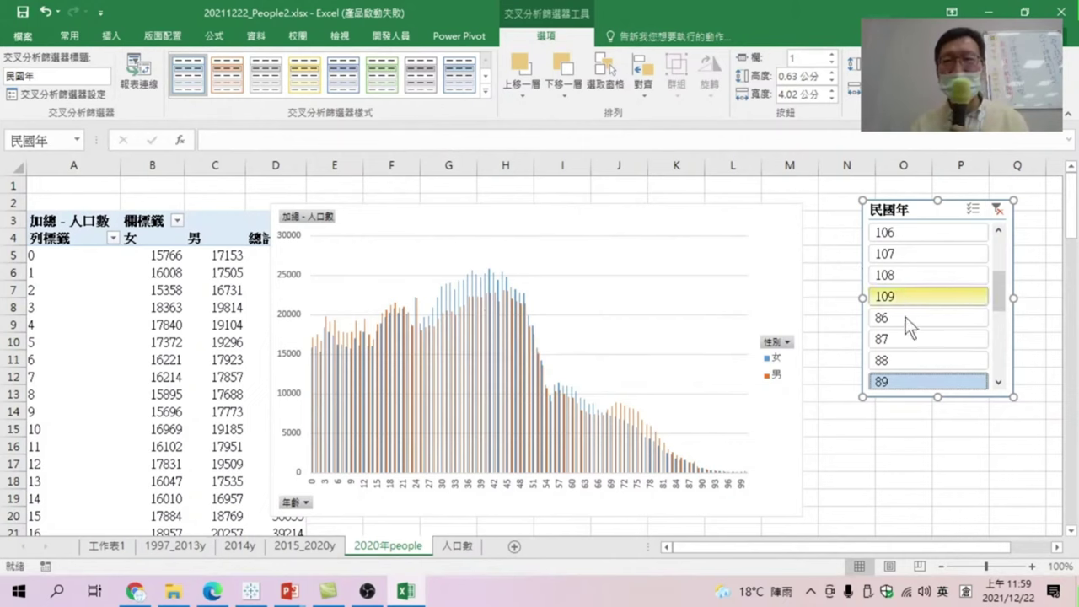
scroll(909, 329, "down", 1)
left_click(905, 338)
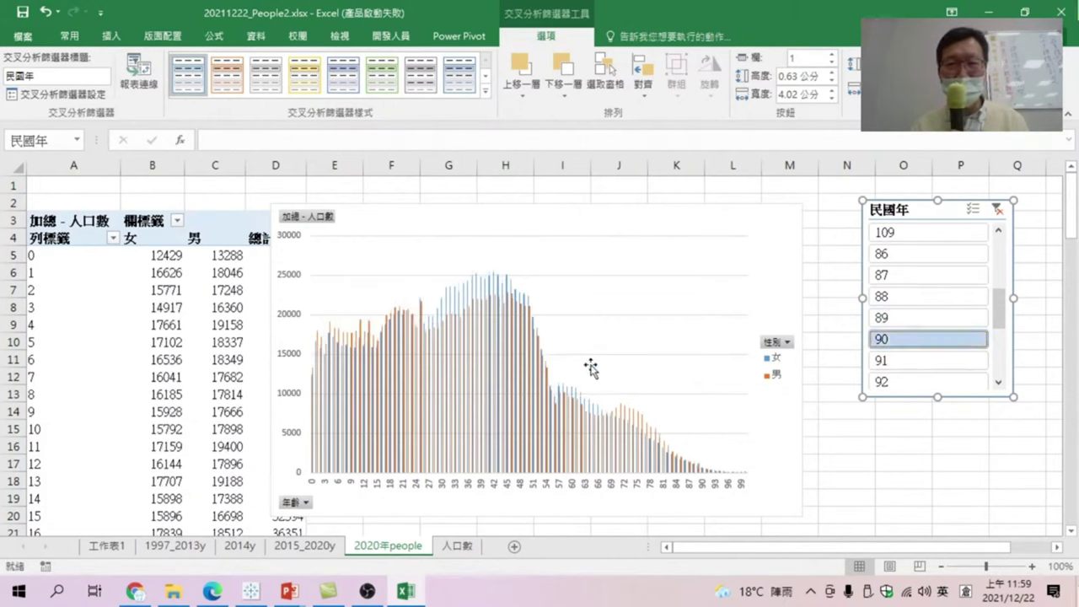
left_click(911, 360)
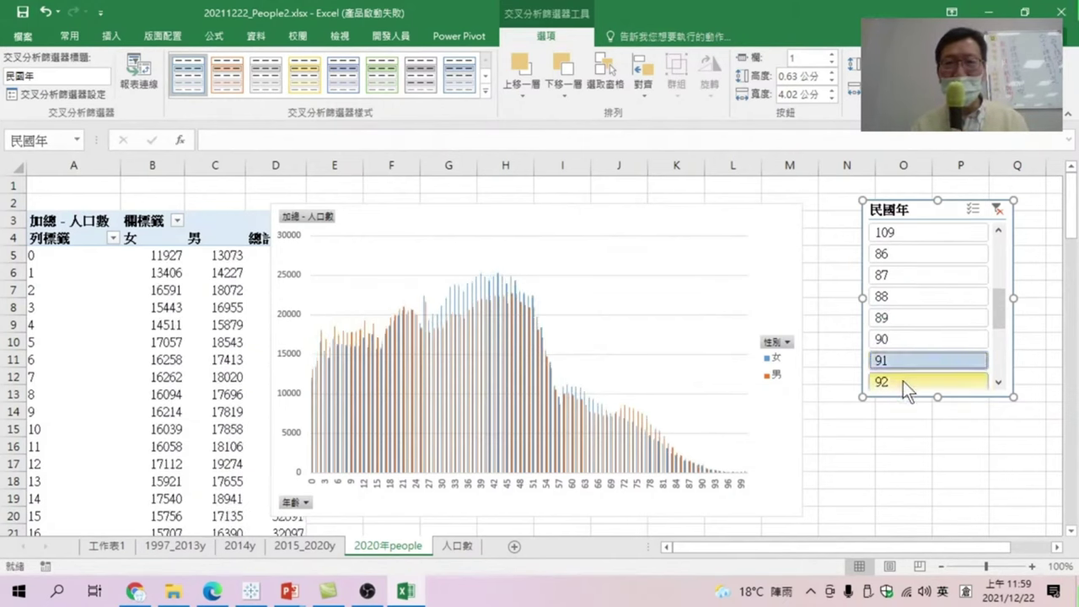
left_click(907, 380)
scroll(921, 378, "down", 1)
left_click(911, 340)
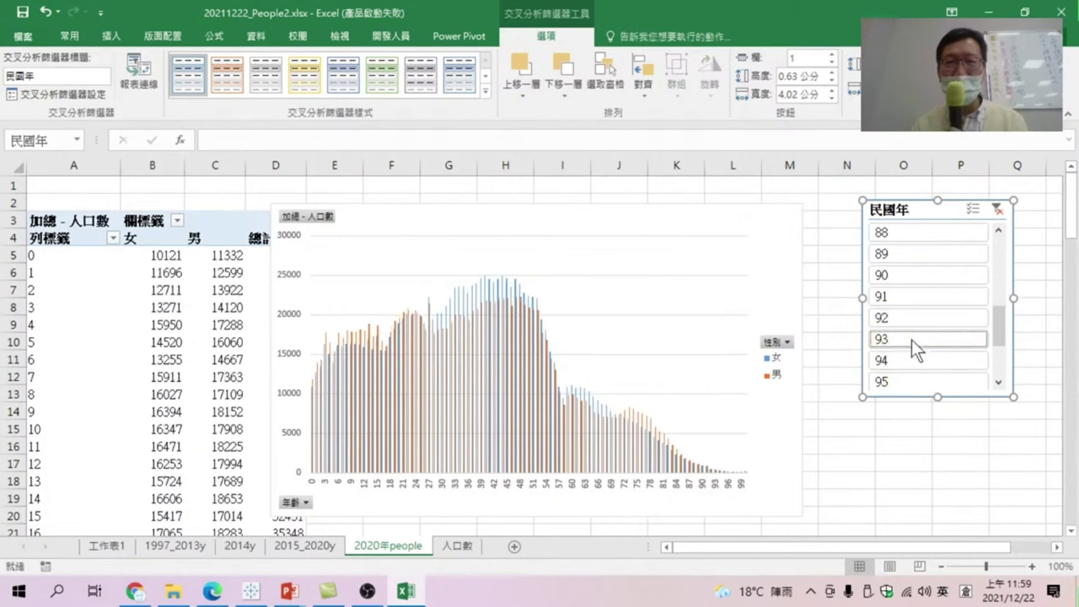